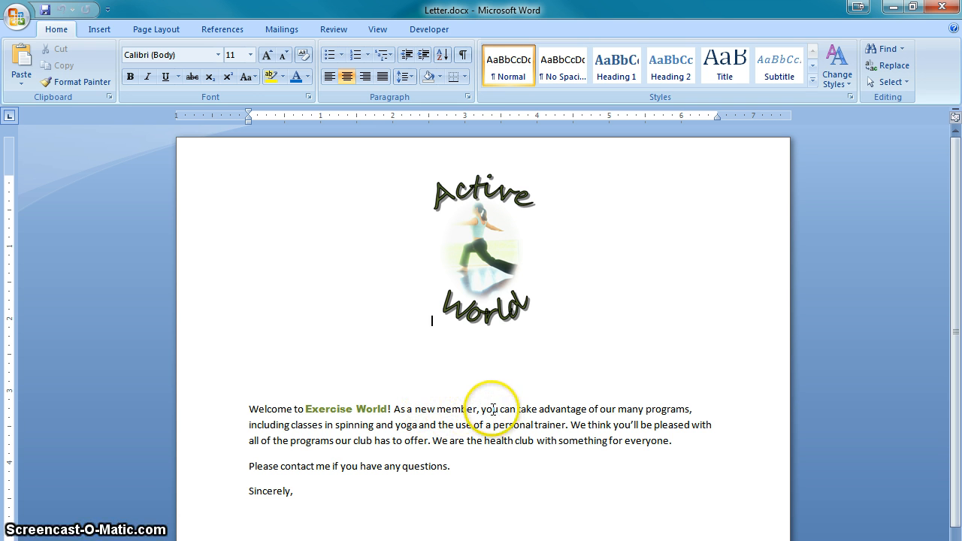
Try yellow highlighting on the phrase "you can take advantage", undo it and clear the selection
left_click_drag(482, 409, 561, 408)
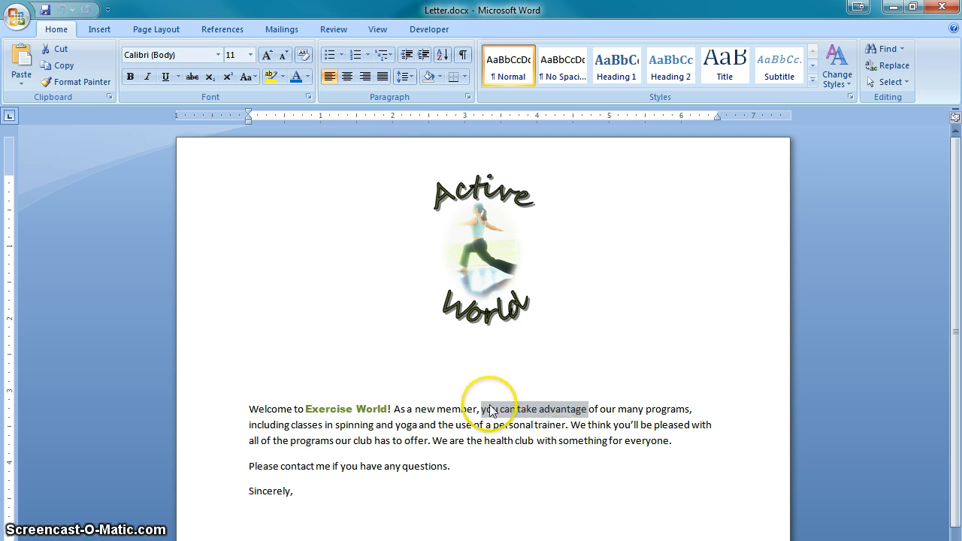
left_click(271, 77)
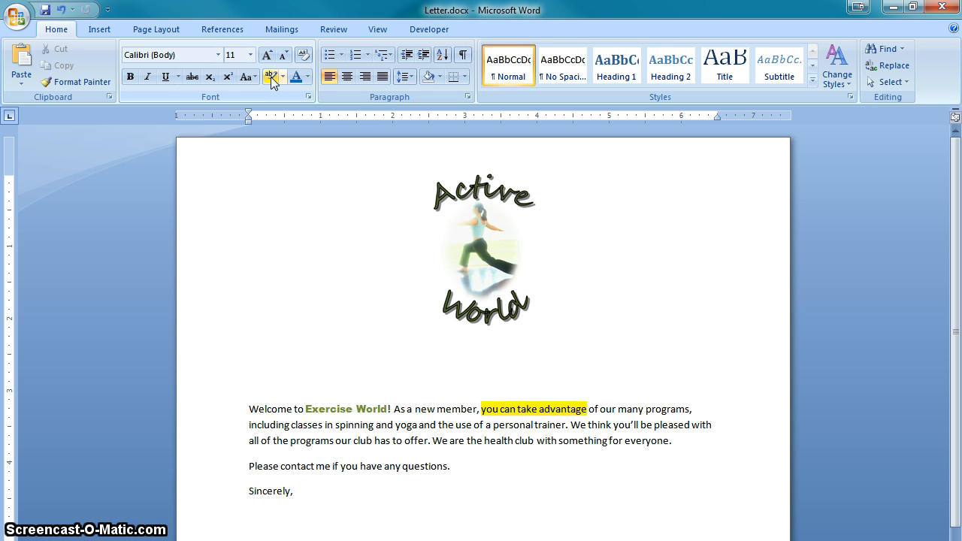
key("ctrl+z")
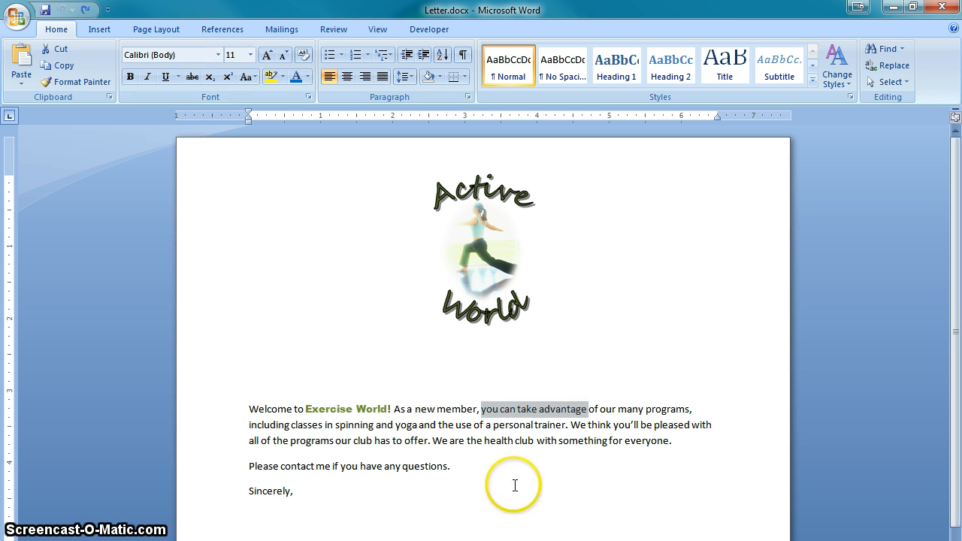
left_click(513, 441)
Select the phrase "you can take advantage" with its preceding comma, and separately only the letter "y" of "you", clearing each selection
left_click_drag(480, 410, 566, 409)
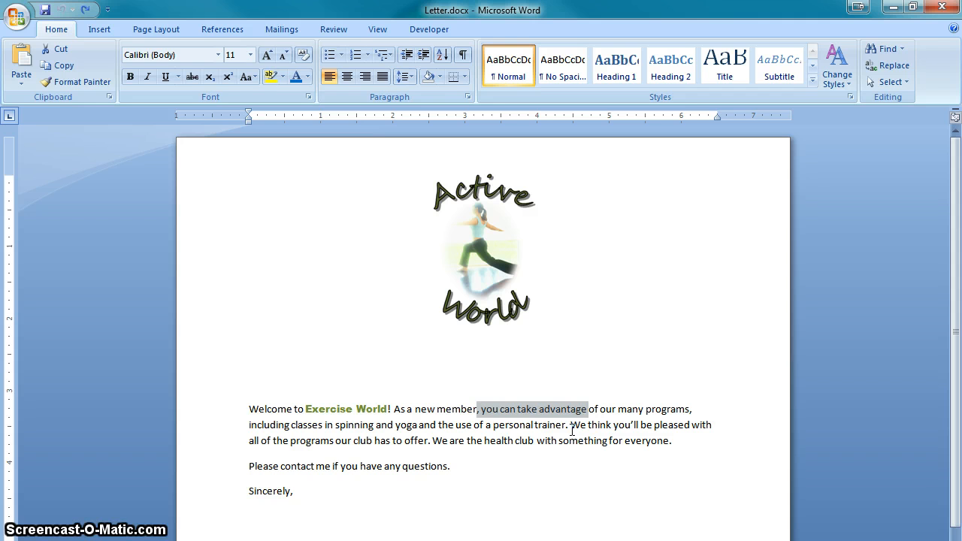
left_click(482, 409)
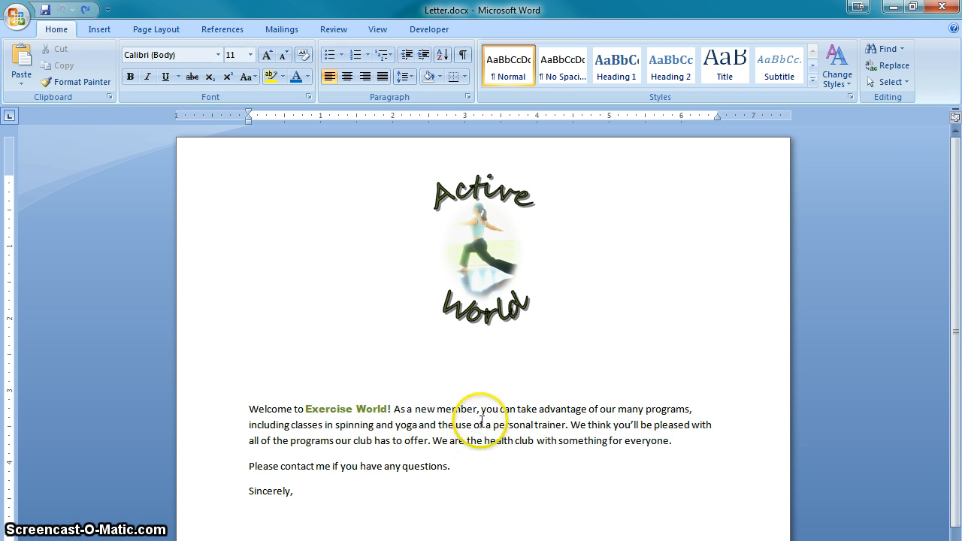
left_click_drag(481, 409, 488, 409)
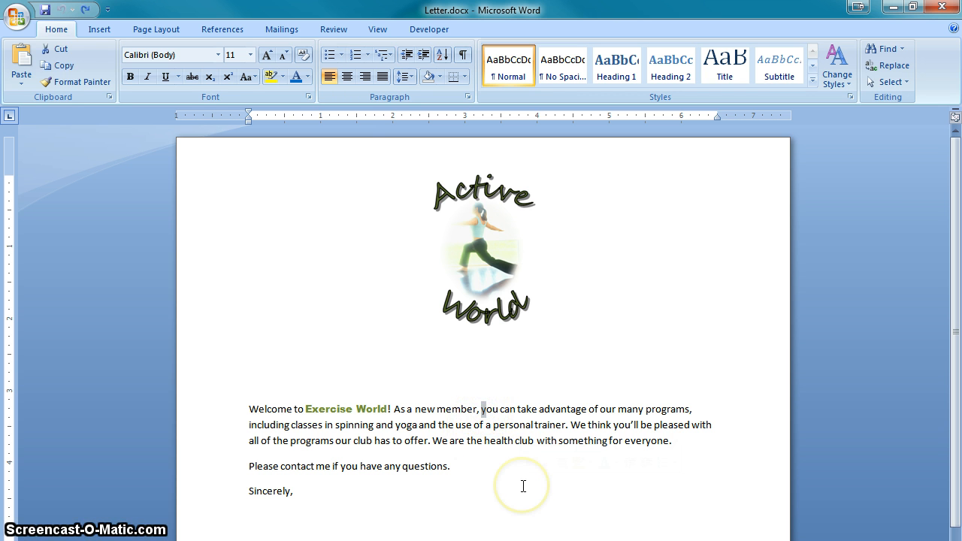
left_click(494, 425)
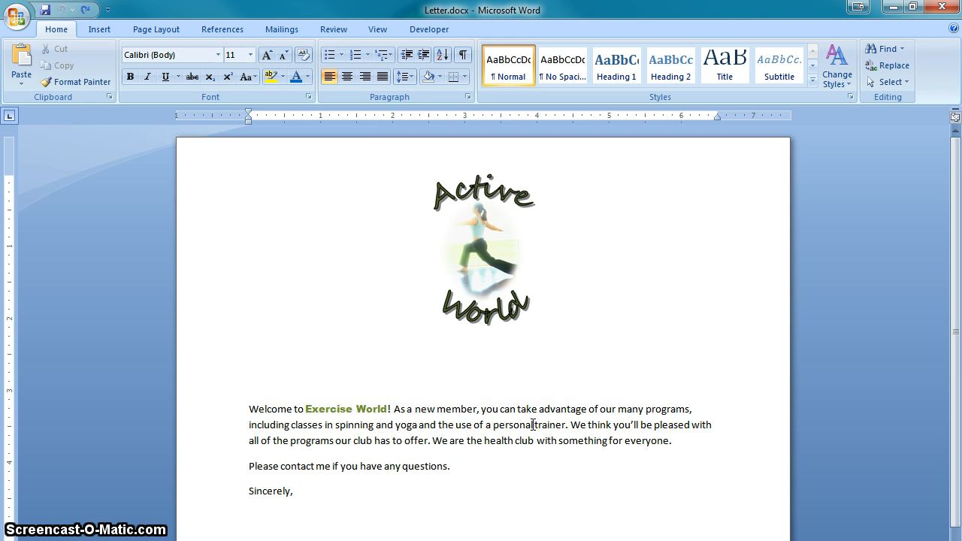
Select the word "personal", and separately the text from "As a new member" through "personal trainer.", clearing each selection
double_click(533, 425)
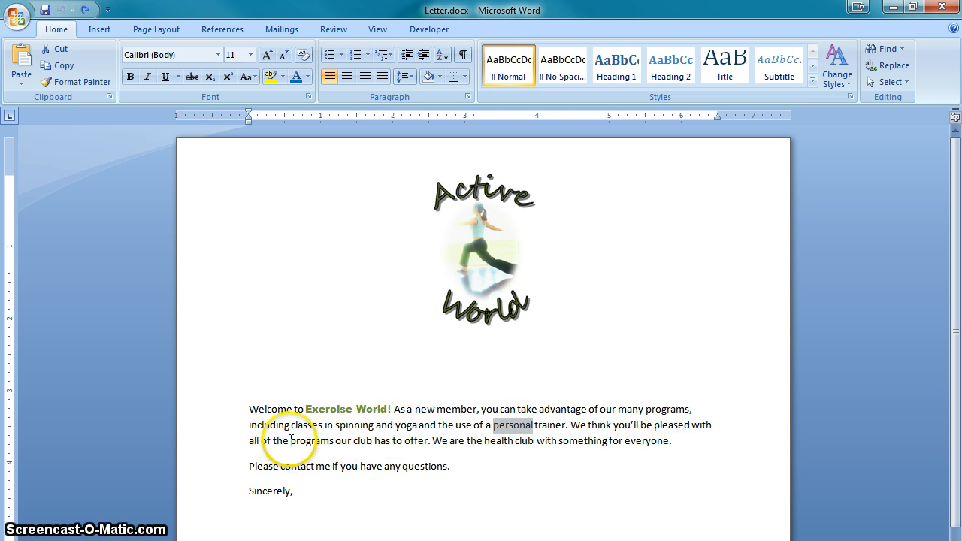
left_click(248, 427)
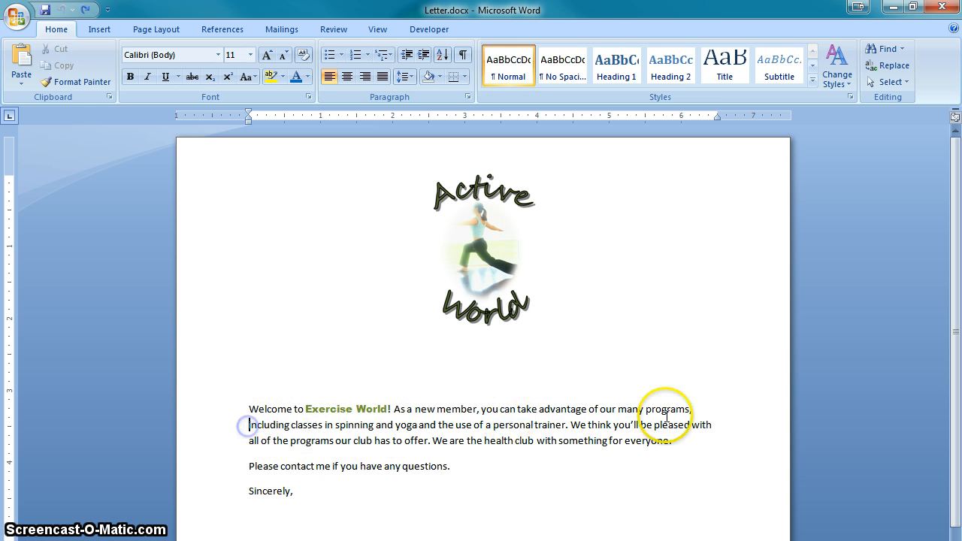
left_click(394, 409)
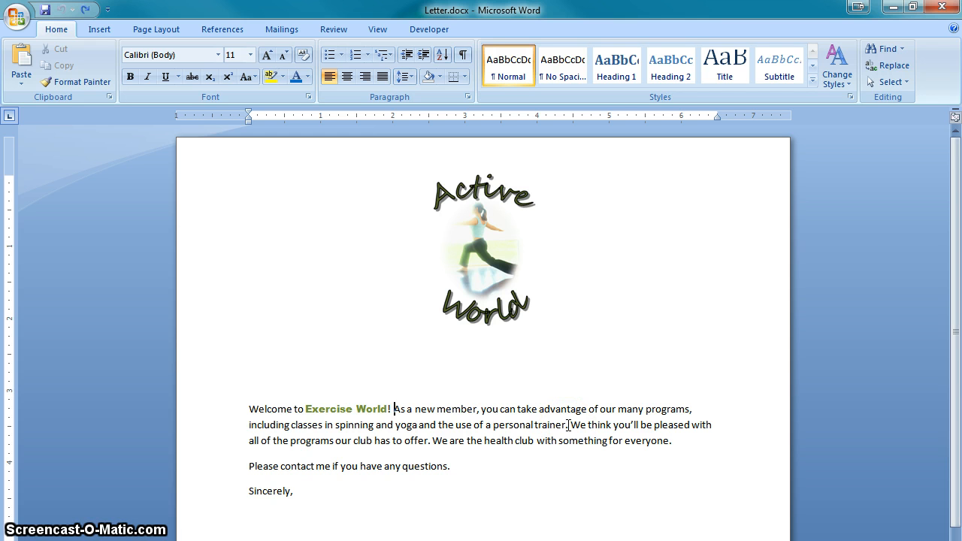
left_click(569, 425, "ctrl")
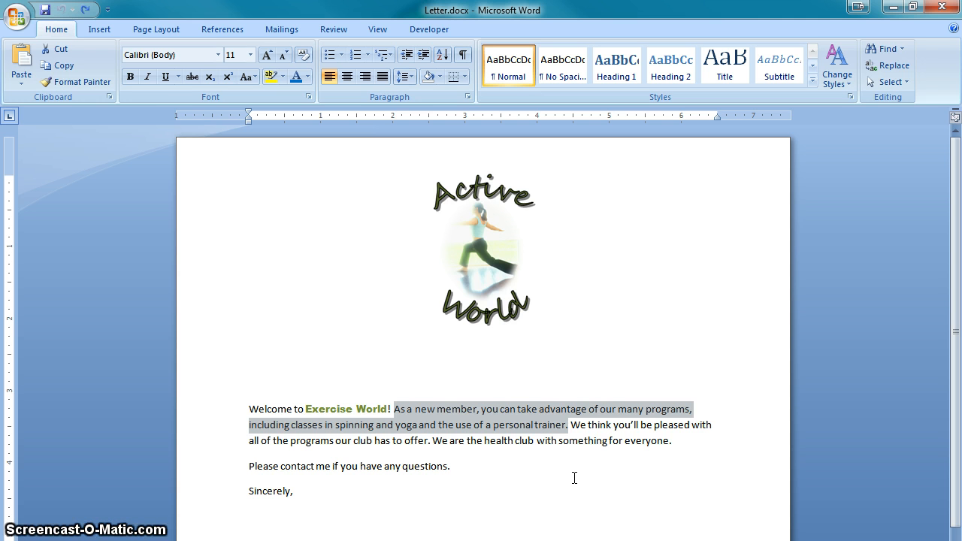
left_click(559, 459)
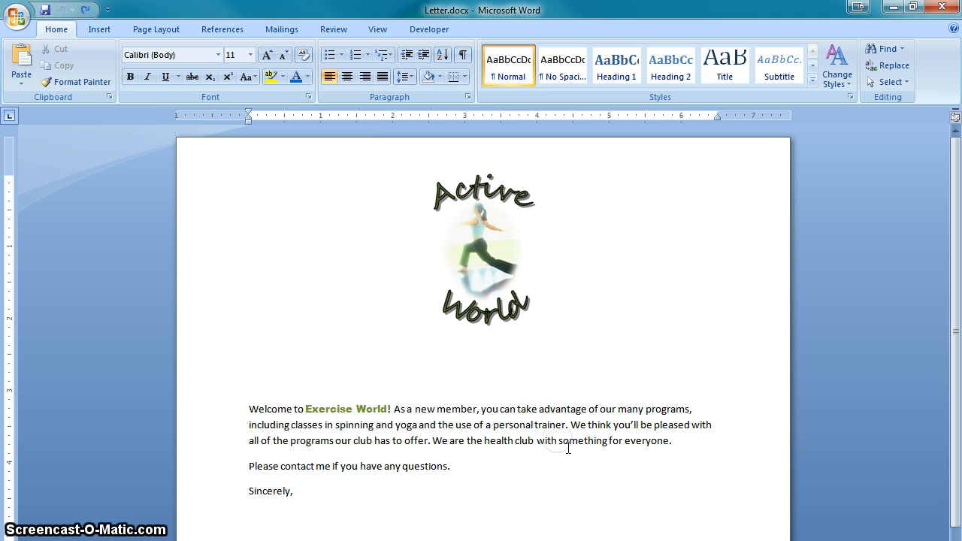
Select the single word "think" in the welcome paragraph and clear the selection
left_click(599, 435)
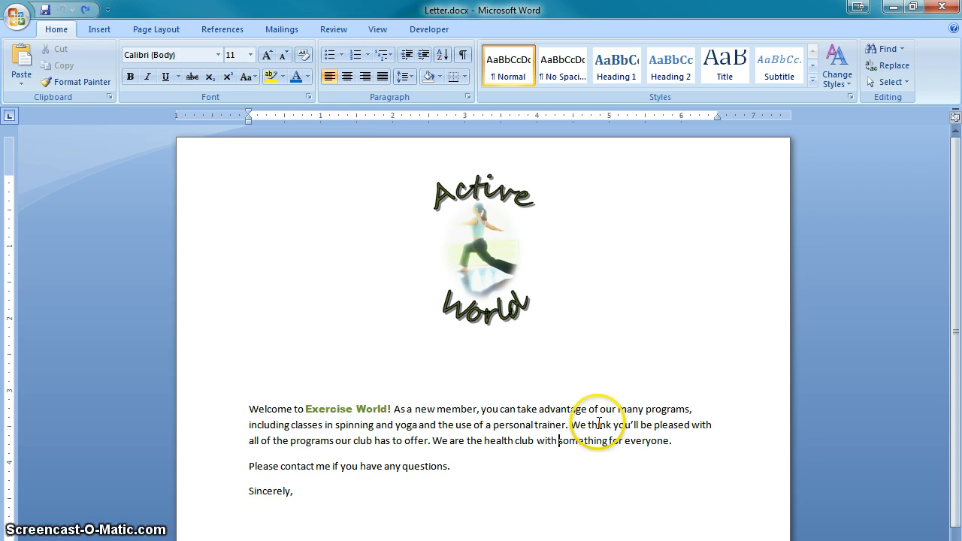
double_click(600, 426)
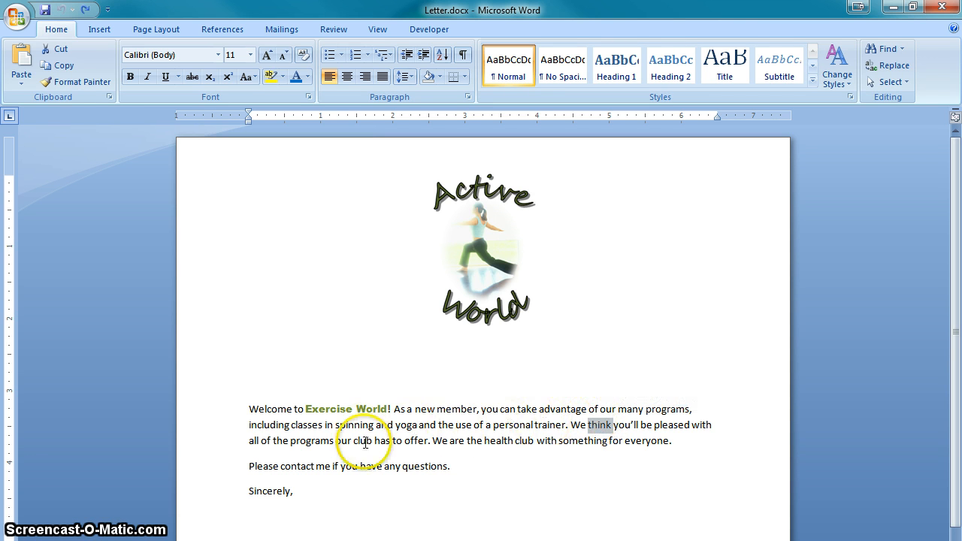
left_click(520, 441)
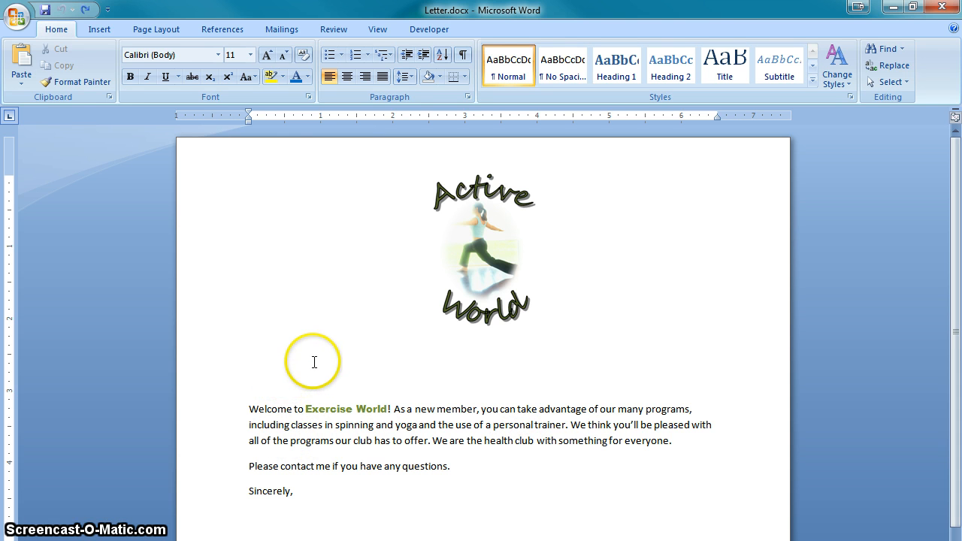
Select single whole lines of the welcome paragraph one at a time: the second, the third and the first
left_click(201, 426)
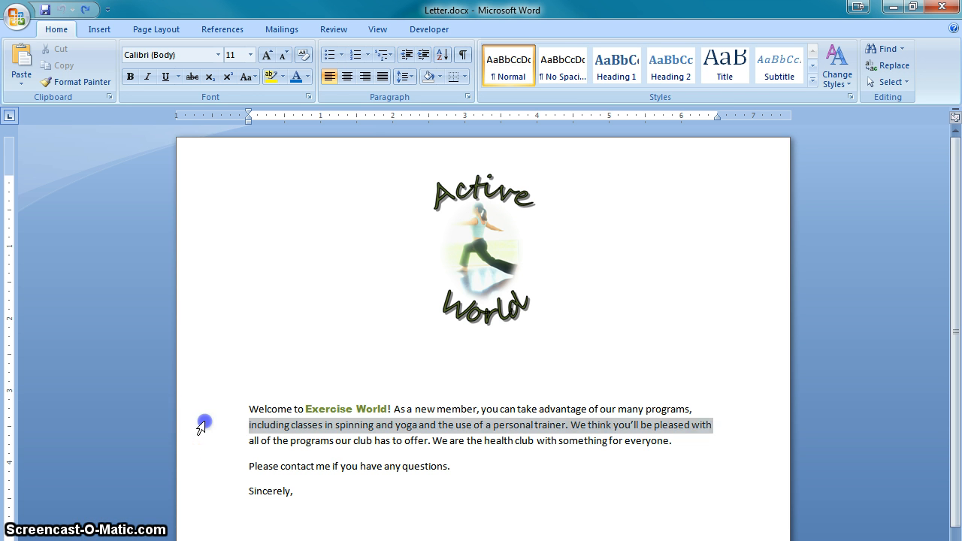
left_click(197, 442)
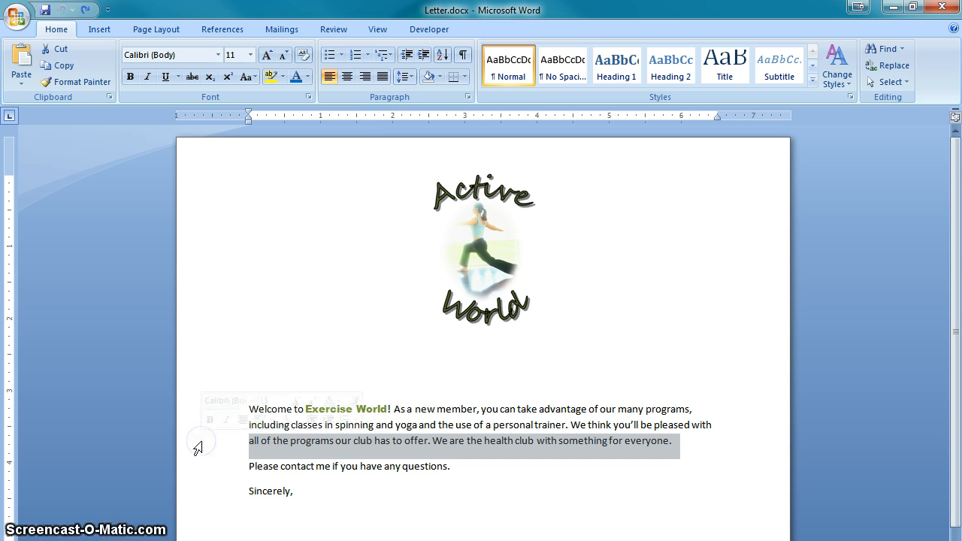
left_click(194, 409)
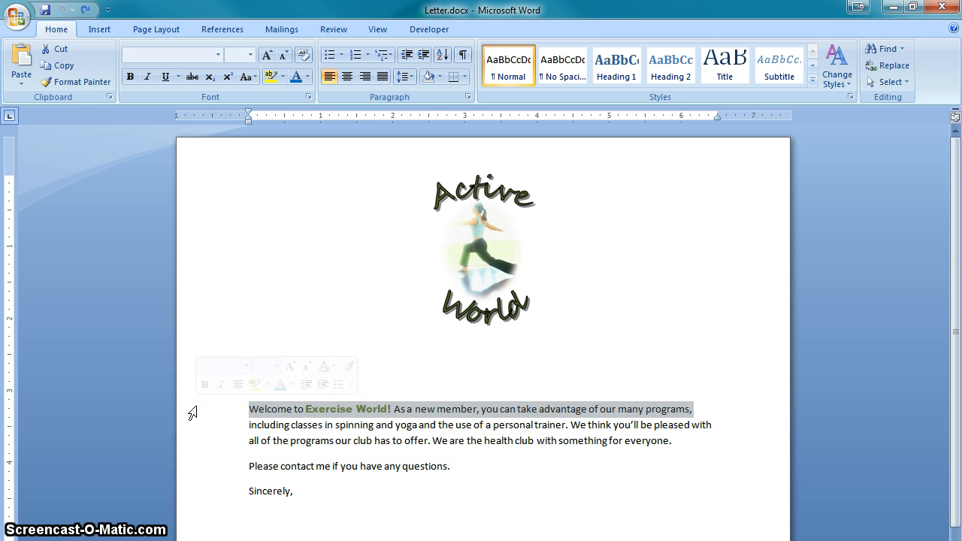
left_click(183, 414)
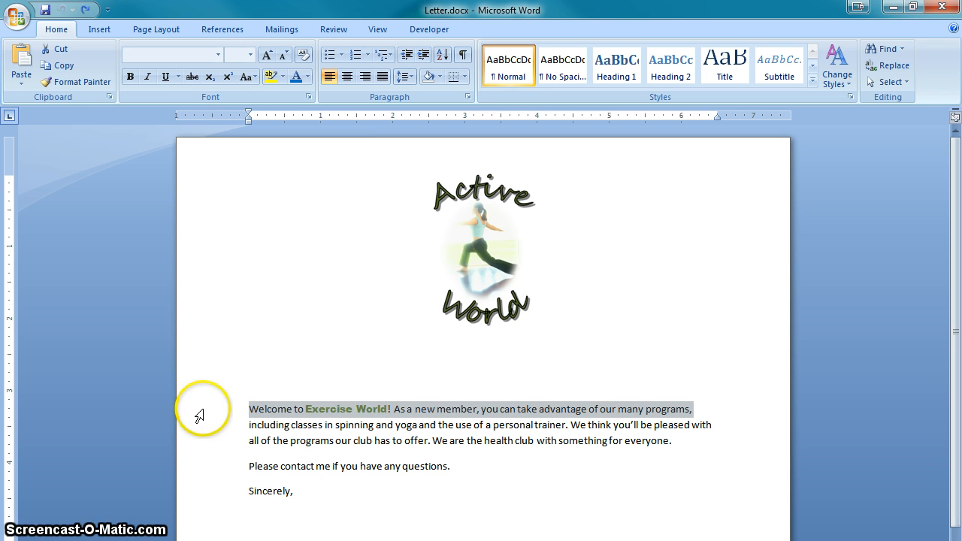
Select all three consecutive lines of the welcome paragraph twice, clearing the selection each time
left_click_drag(198, 412, 197, 449)
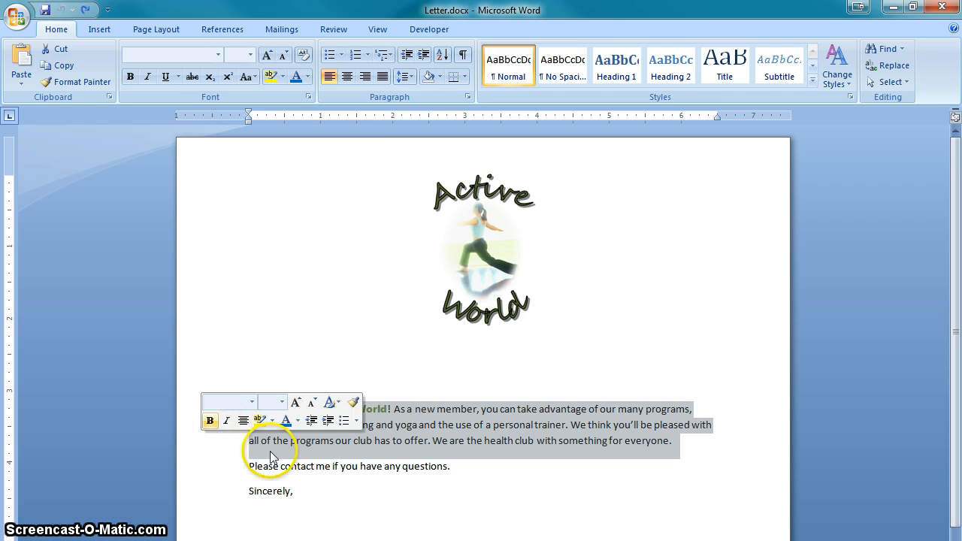
left_click(293, 441)
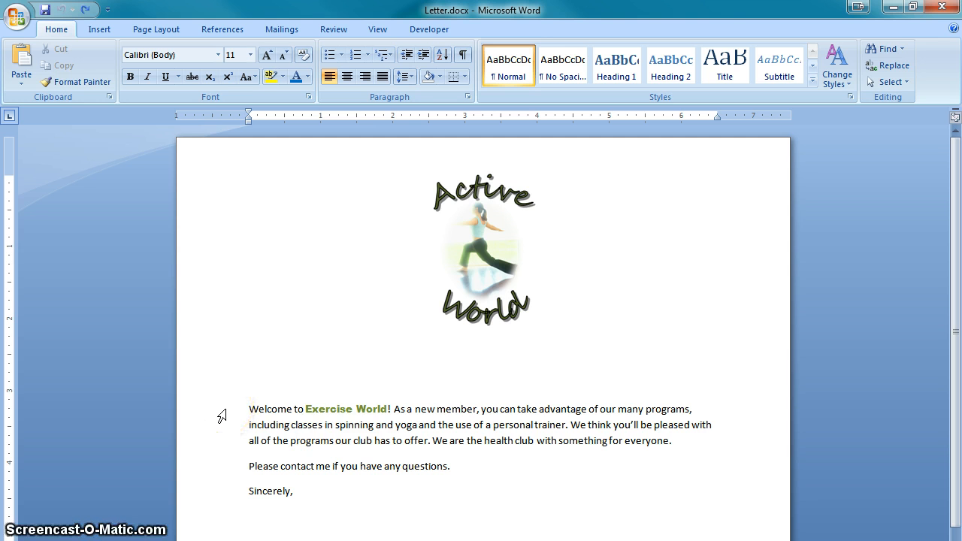
left_click(222, 414)
left_click_drag(222, 412, 219, 445)
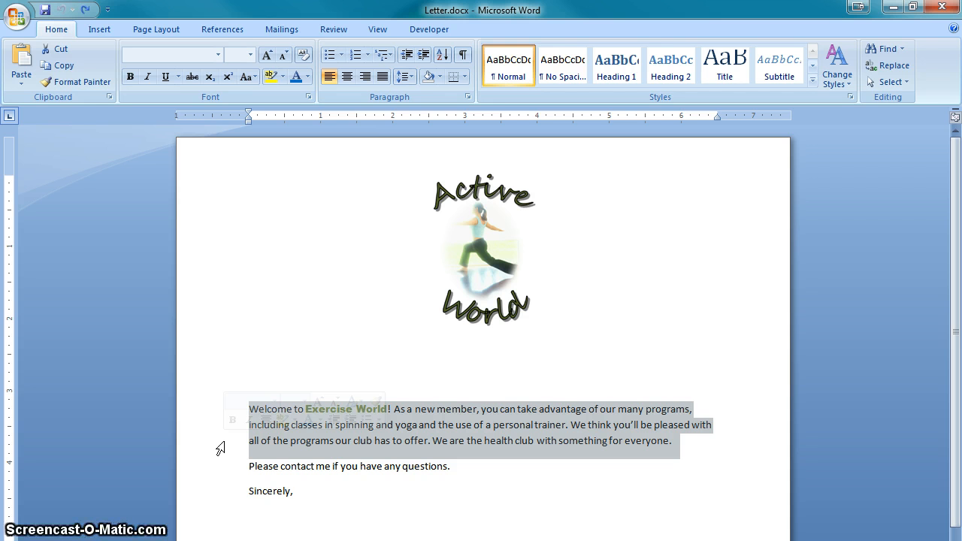
left_click(380, 442)
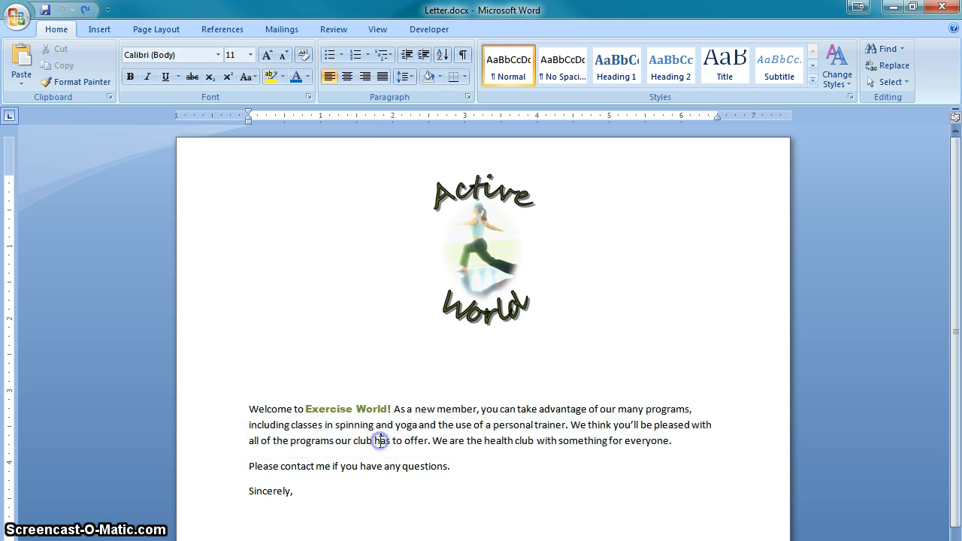
Select the whole sentence beginning "As a new member", clear it and select the same sentence again
left_click(451, 408, "ctrl")
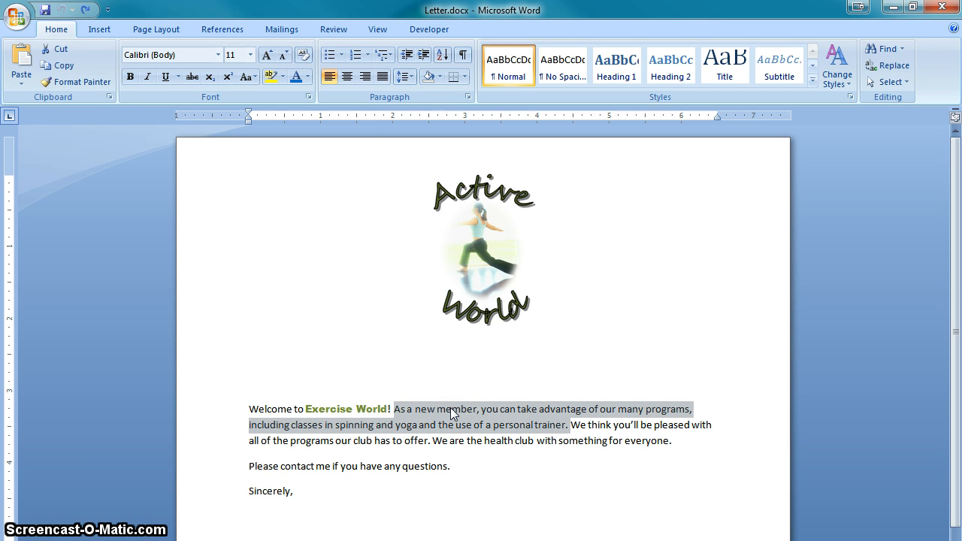
left_click(396, 409)
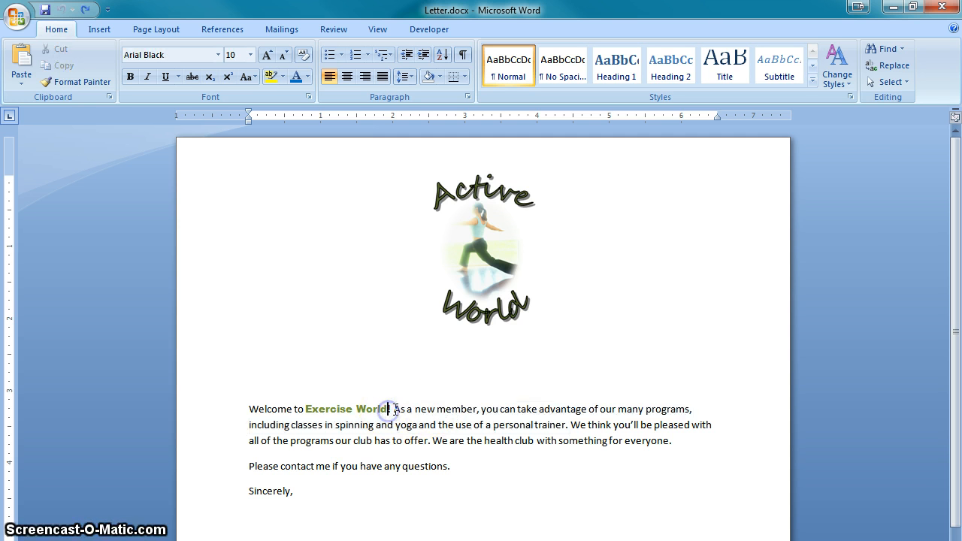
left_click(479, 408, "ctrl")
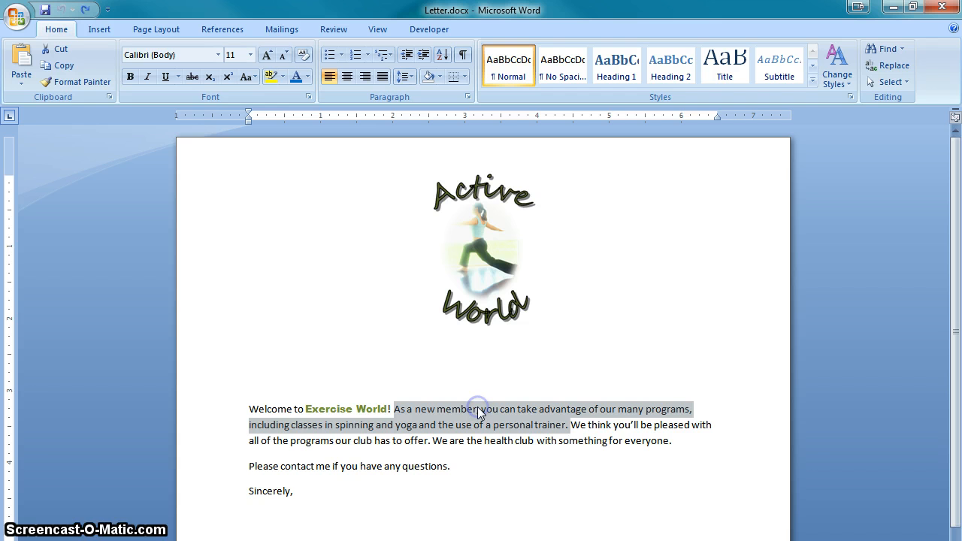
left_click(526, 442)
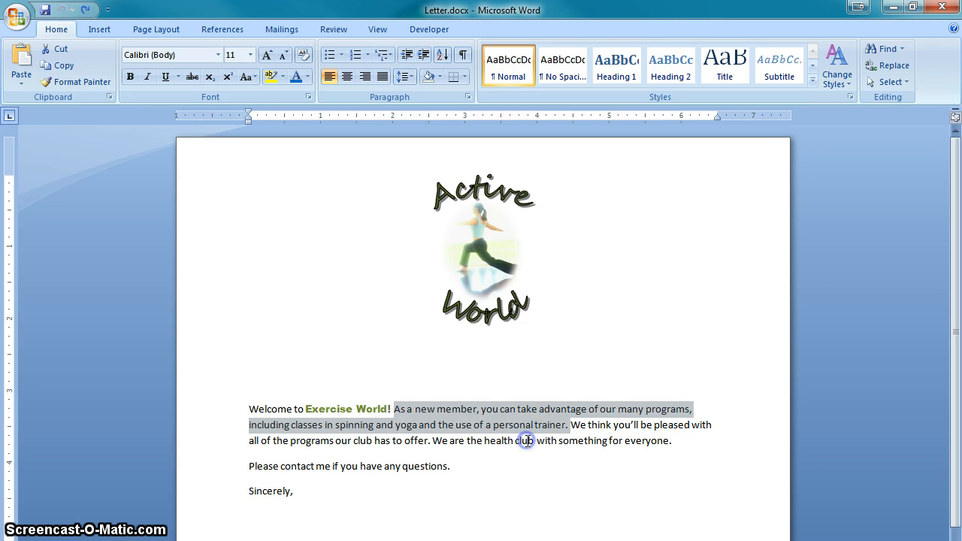
Select the sentence beginning "We are the health club", and separately the sentence beginning "We think you'll be pleased"
left_click(528, 444, "ctrl")
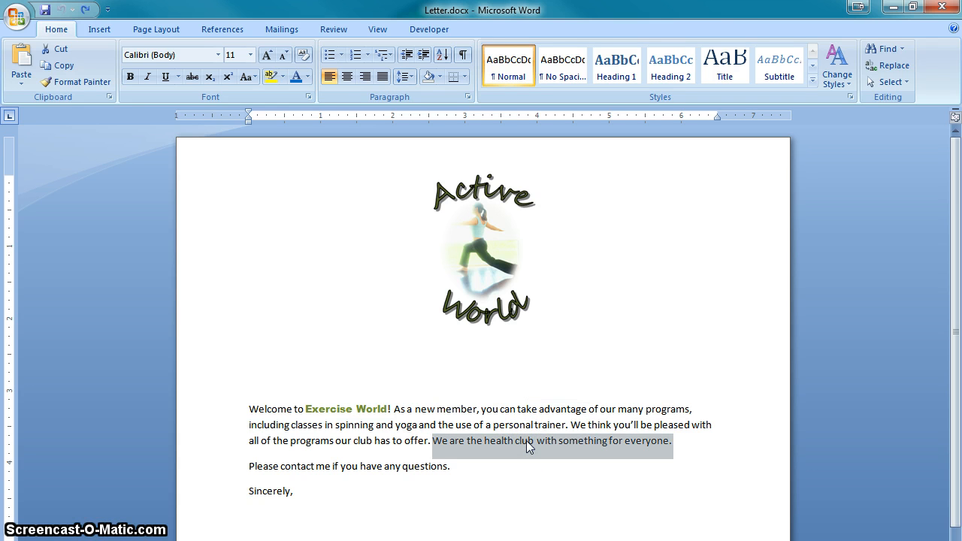
left_click(537, 441)
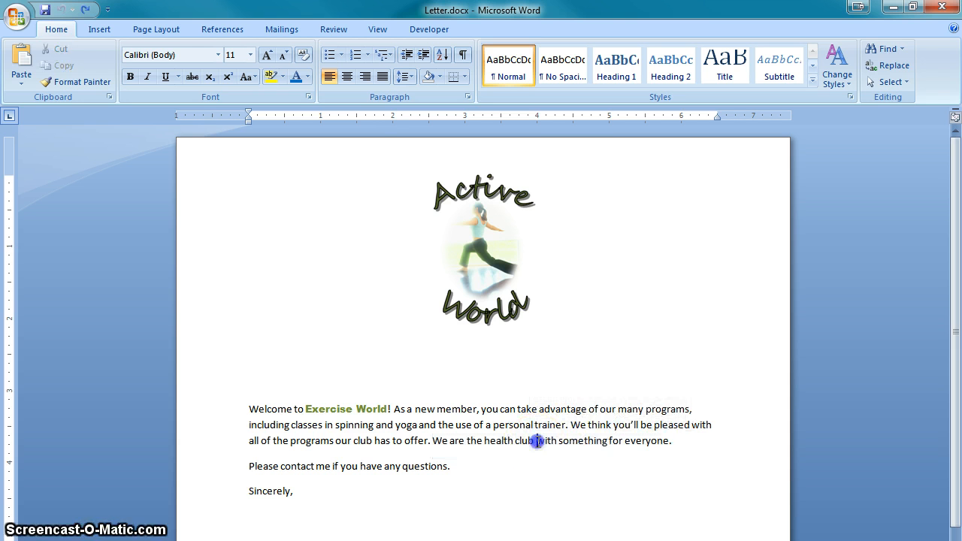
left_click(599, 430, "ctrl")
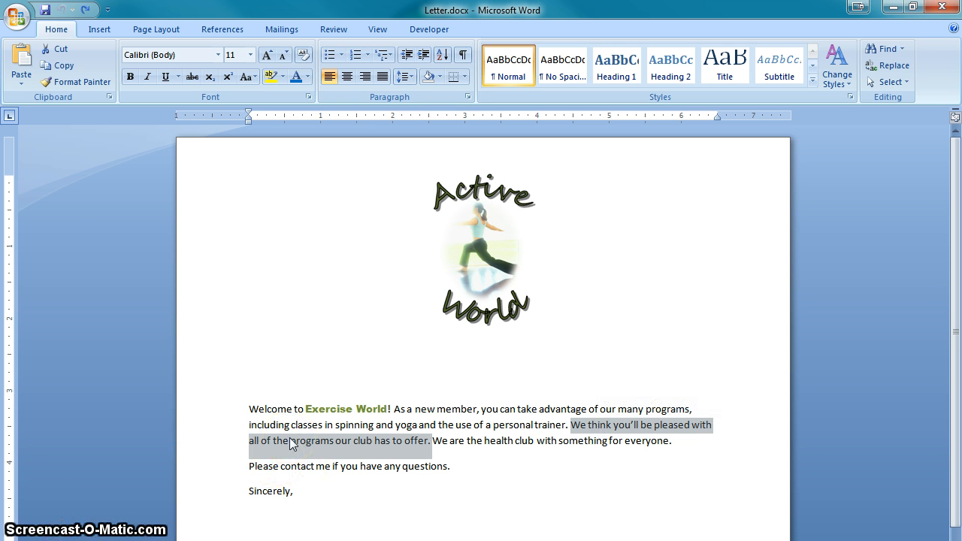
Select the entire welcome paragraph as one unit several times, clearing the selection between attempts
double_click(212, 414)
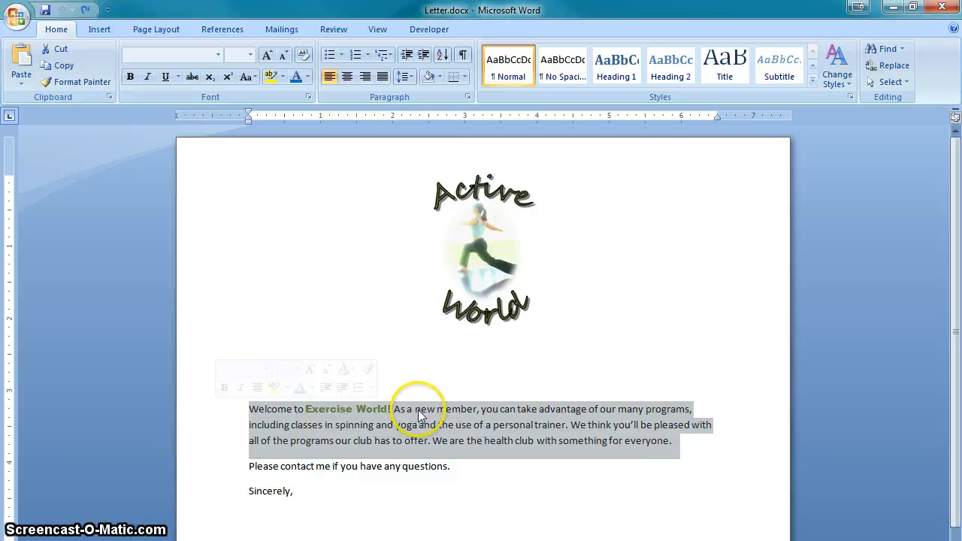
left_click(450, 425)
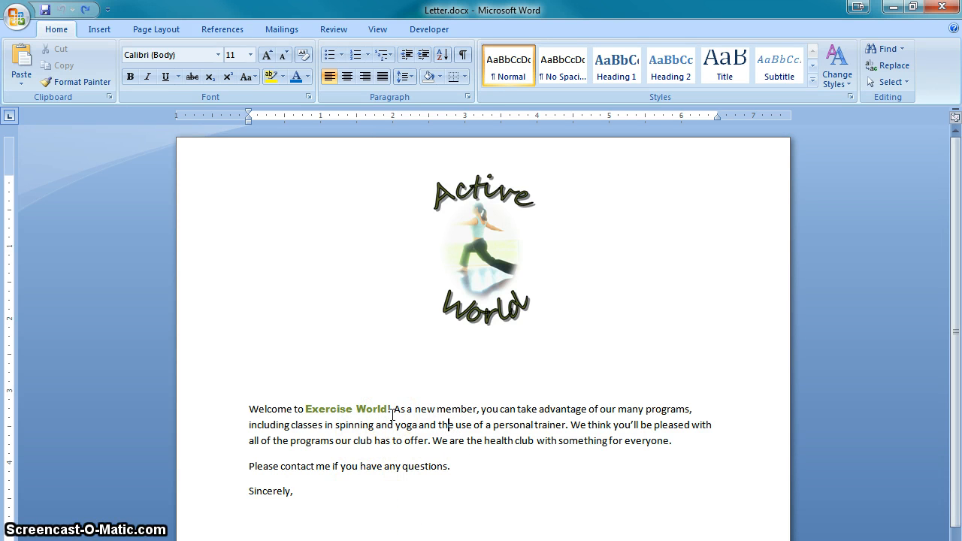
triple_click(436, 425)
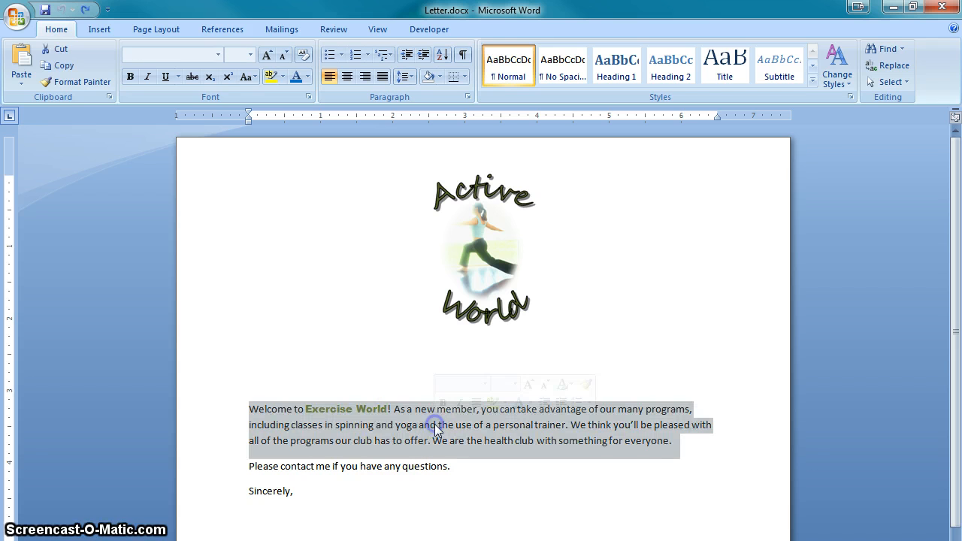
left_click(305, 425)
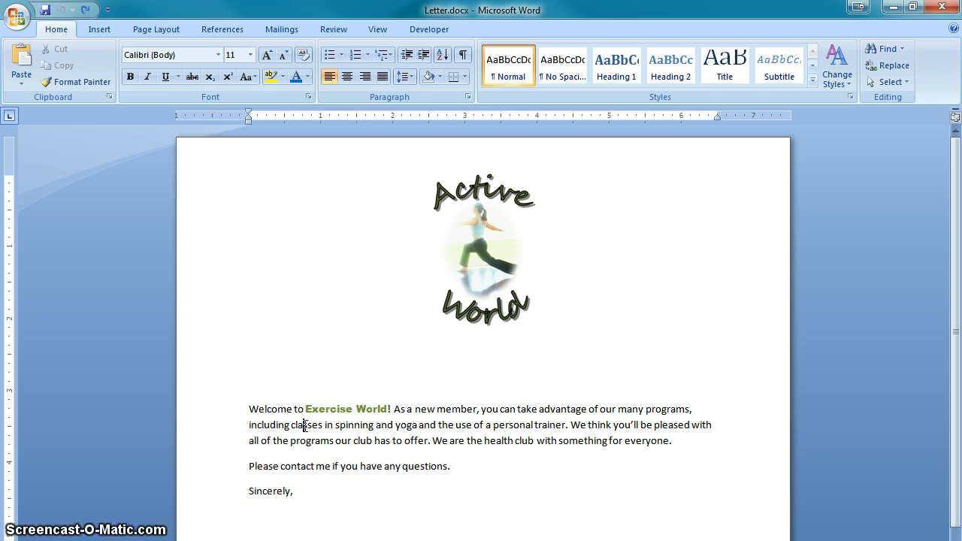
double_click(204, 426)
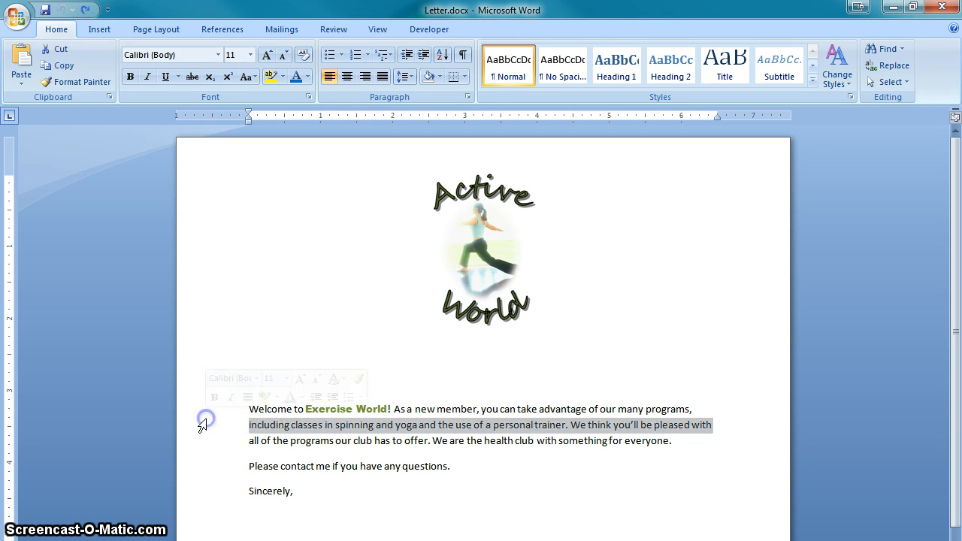
Clear the line selection and select the entire welcome paragraph twice, clearing the selection between attempts
left_click(500, 426)
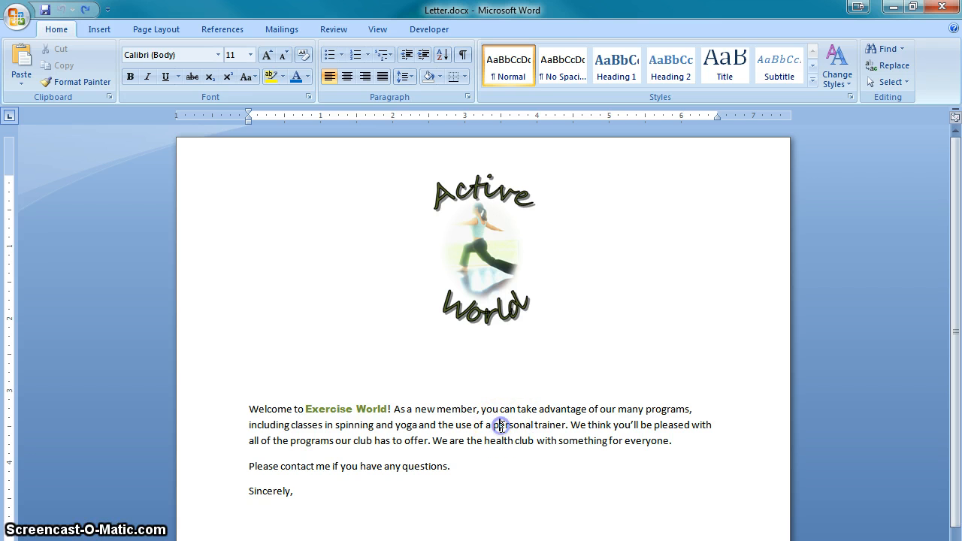
triple_click(500, 427)
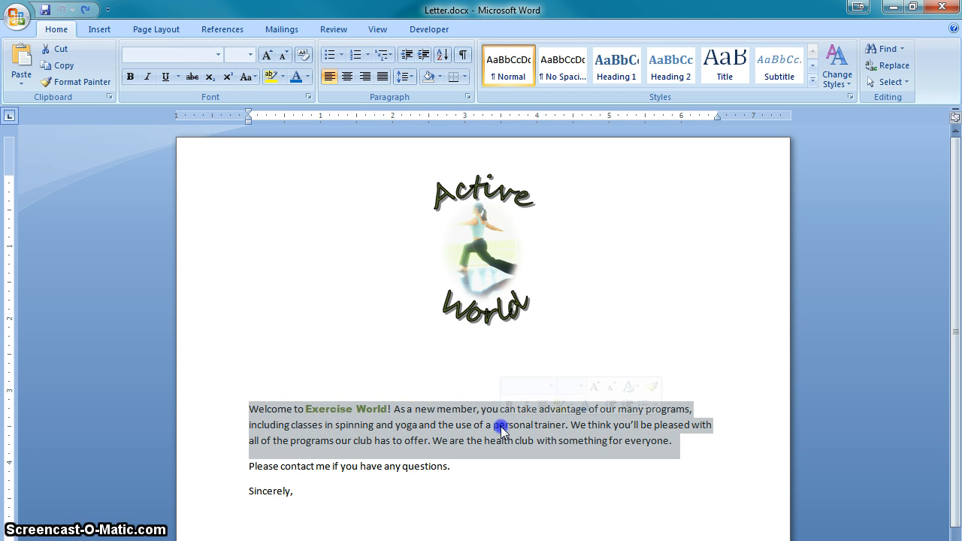
left_click(501, 427)
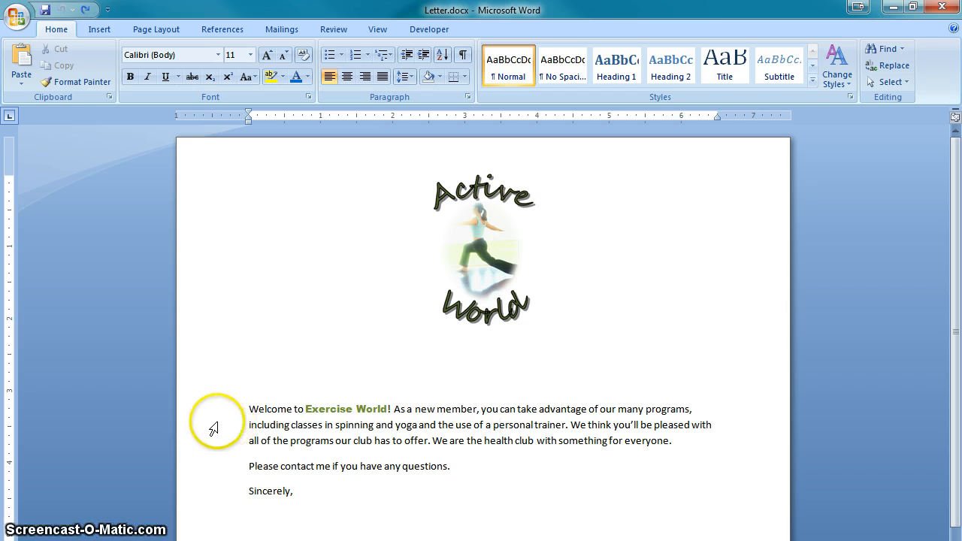
double_click(215, 424)
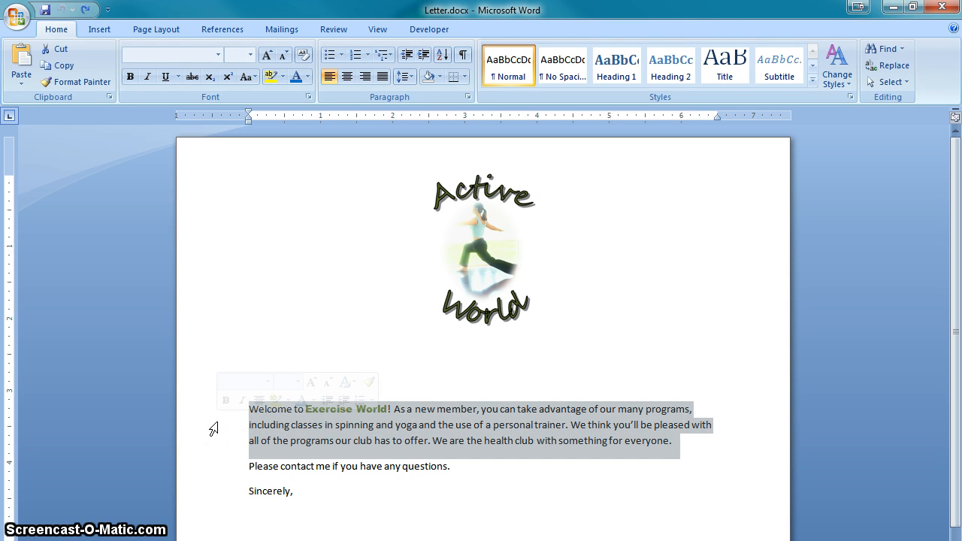
Clear the paragraph selection, select the entire document including the logo, and deselect it
left_click(579, 425)
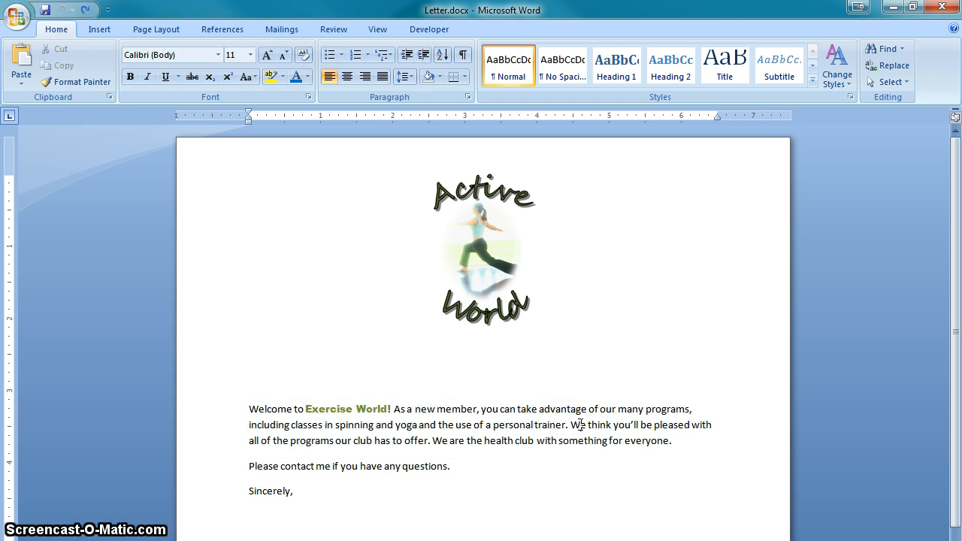
triple_click(200, 434)
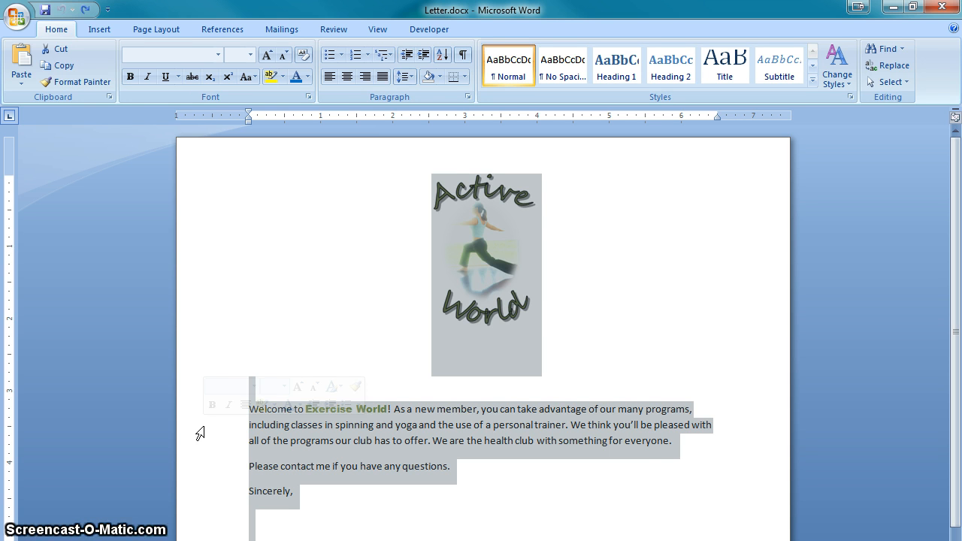
left_click(620, 425)
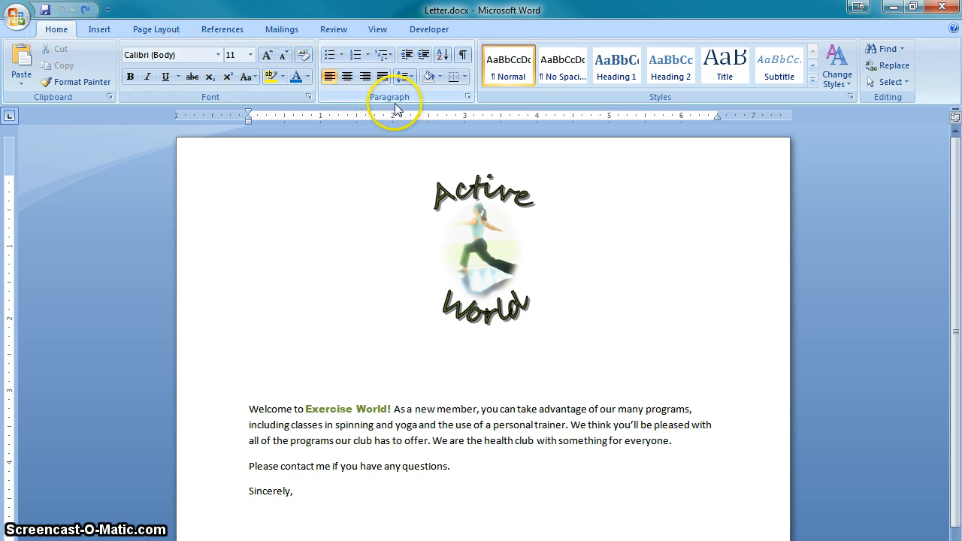
Show the formatting marks and select the paragraph mark beside the Active World logo
left_click(465, 58)
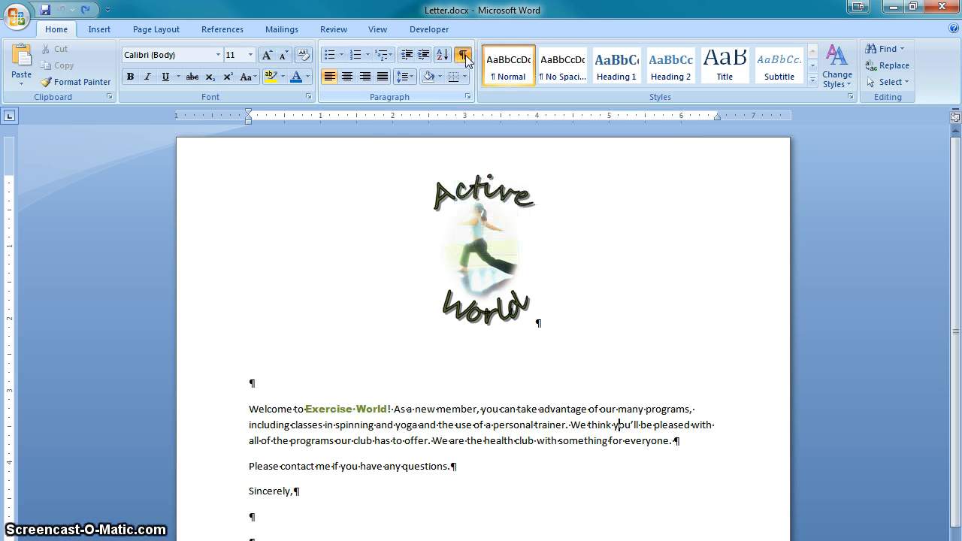
left_click(545, 324)
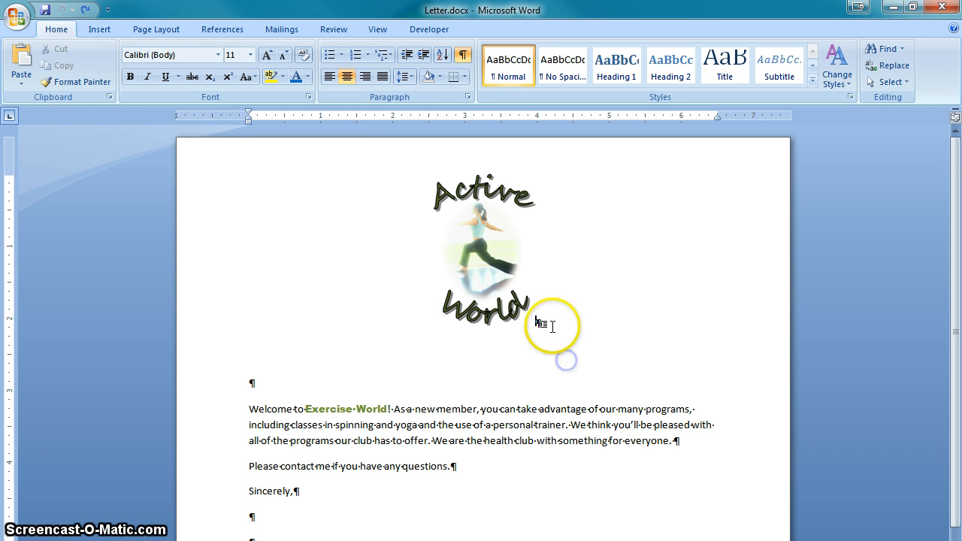
left_click(523, 328)
left_click(548, 323)
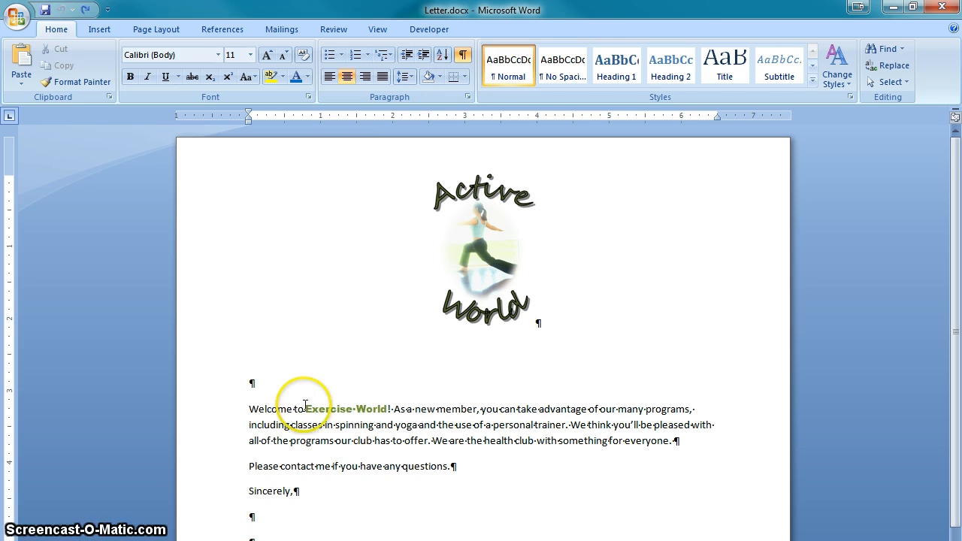
left_click(260, 389)
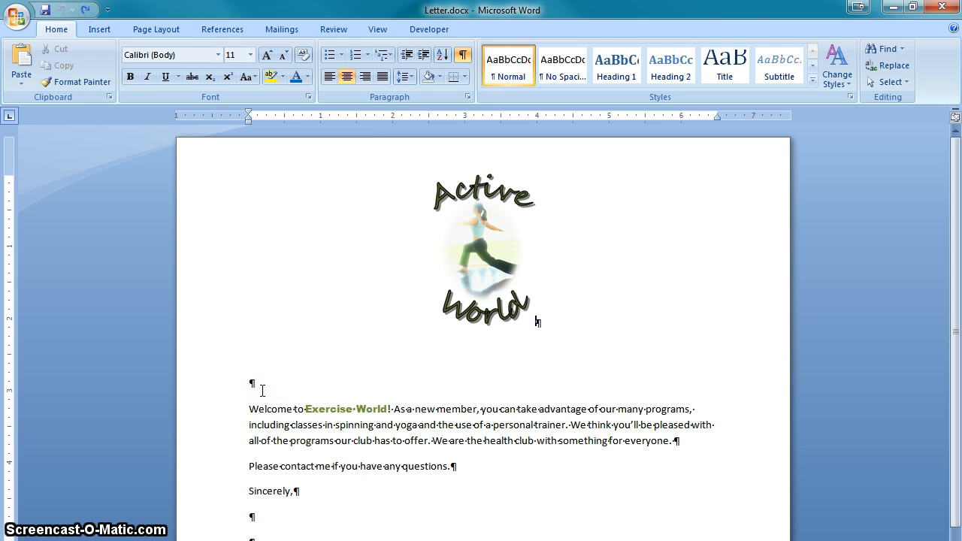
key("shift+Left")
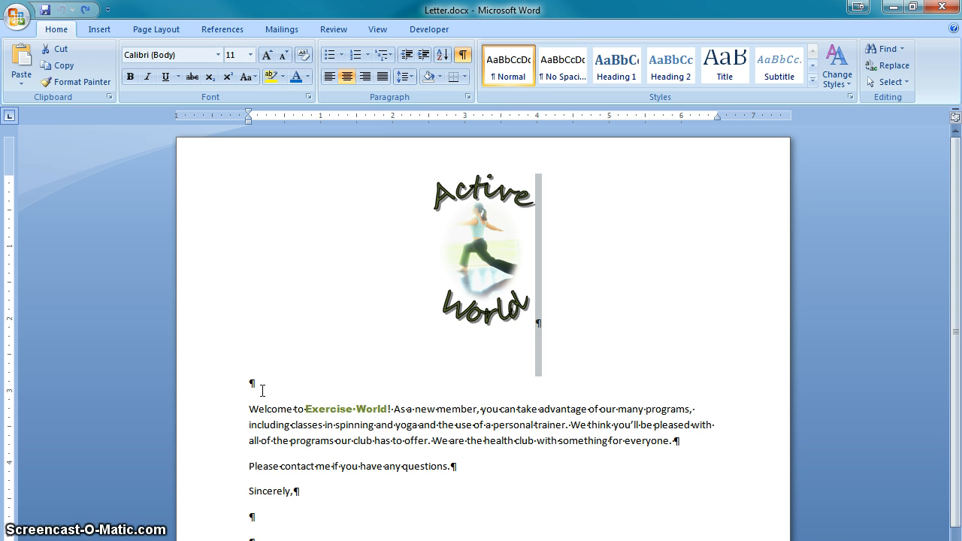
Select in turn the paragraph marks on the empty line above "Welcome", after "everyone." and after "questions."
left_click(252, 384)
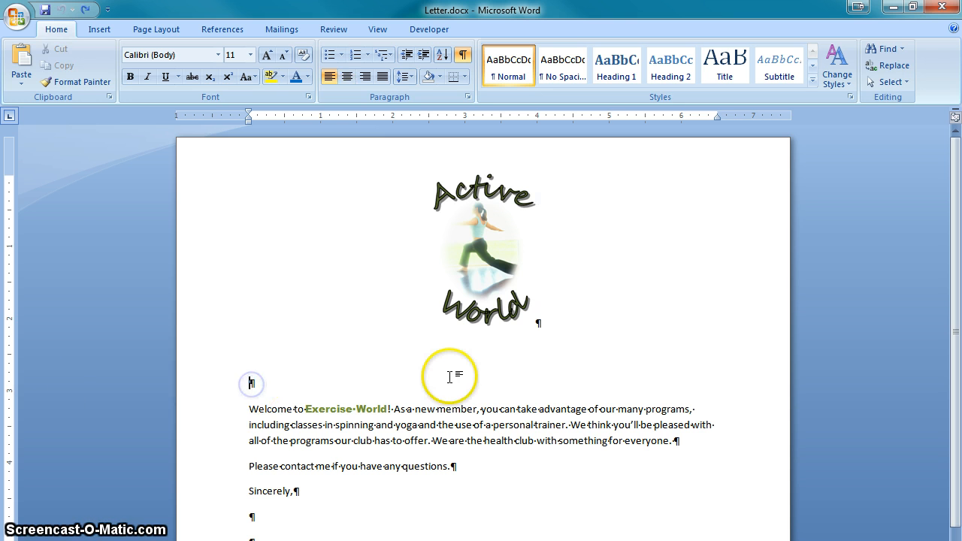
key("shift+Right")
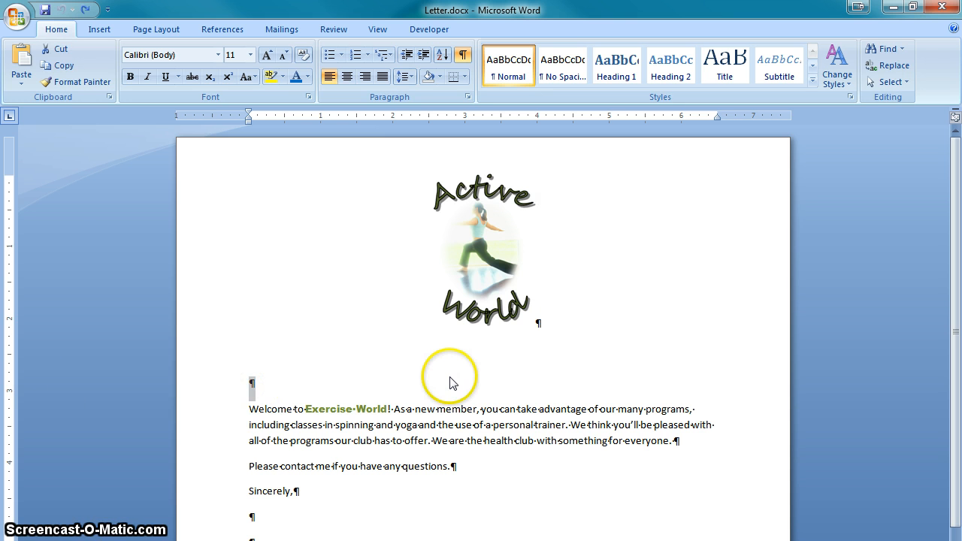
left_click(675, 445)
key("shift+Right")
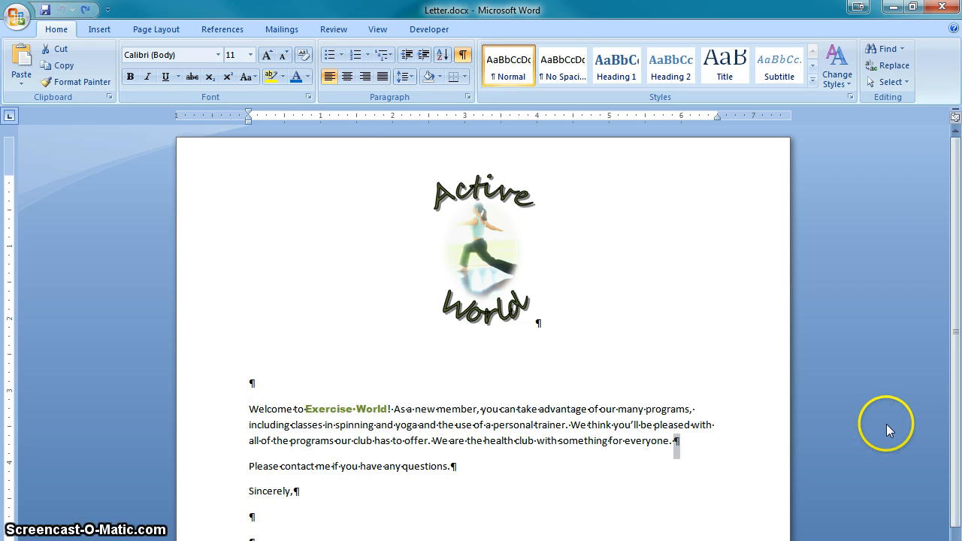
left_click(451, 467)
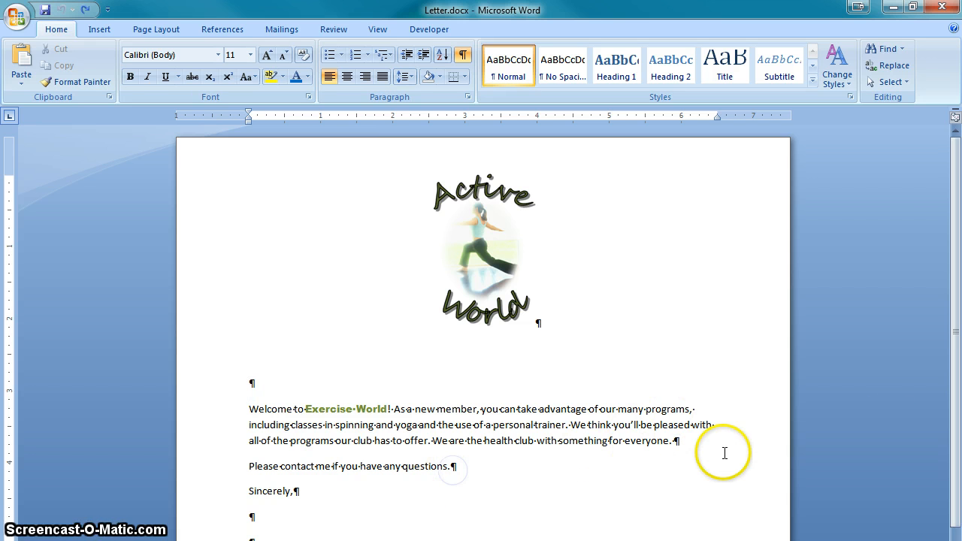
key("shift+Right")
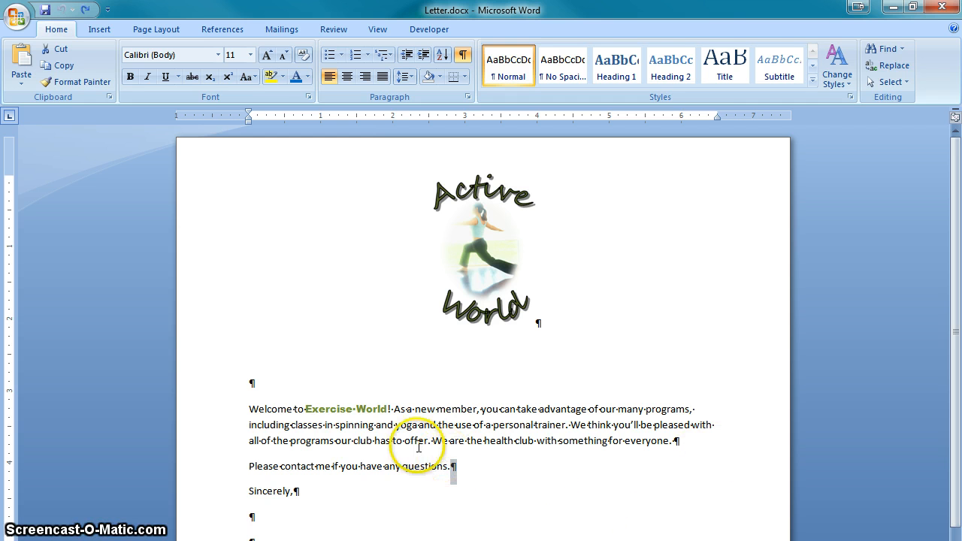
Highlight the space marks between words from "As a" to "you can" one by one, and hide the formatting marks
left_click(410, 409)
key("shift+Right")
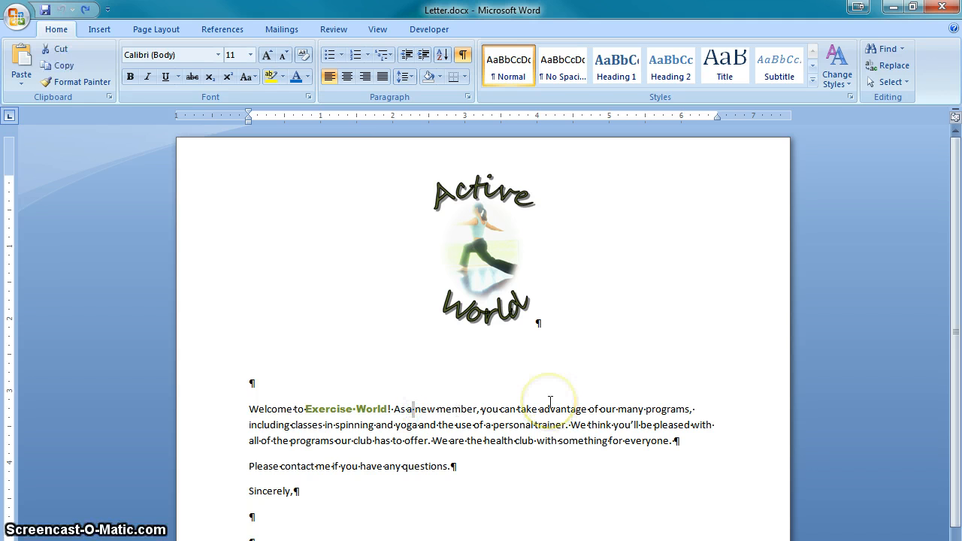
key("Right")
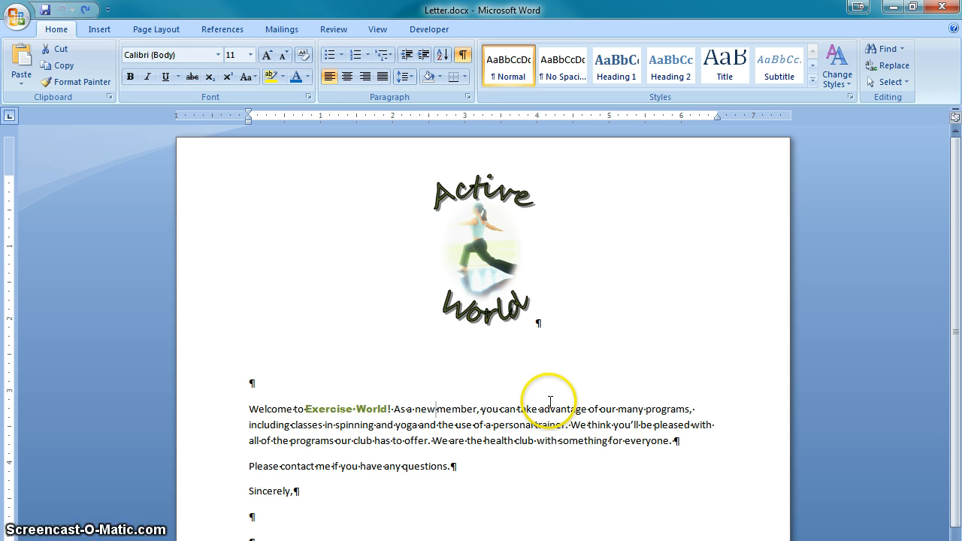
key("Right")
key("Right")
key("Right")
key("Right")
key("Right")
key("Right")
type(",")
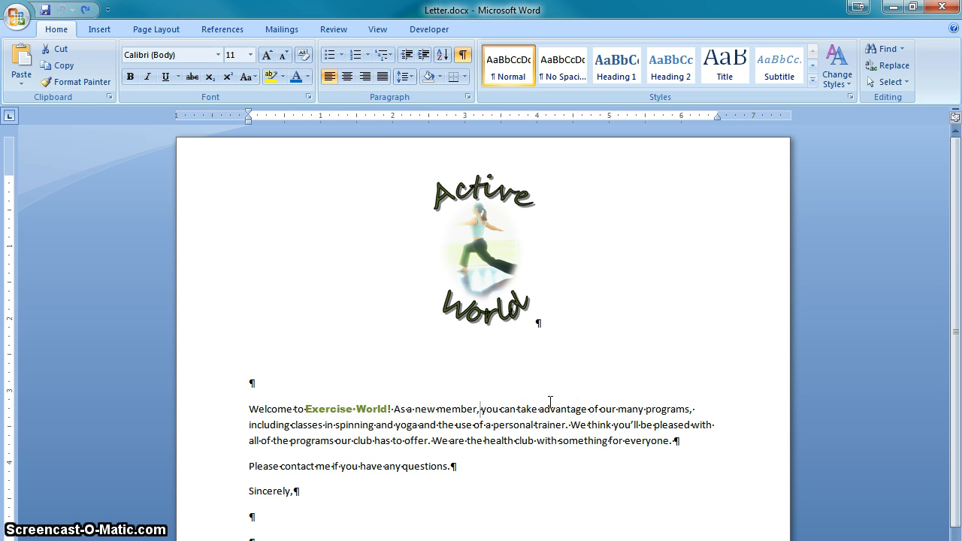
key("Right")
key("Right")
key("Right")
key("Right")
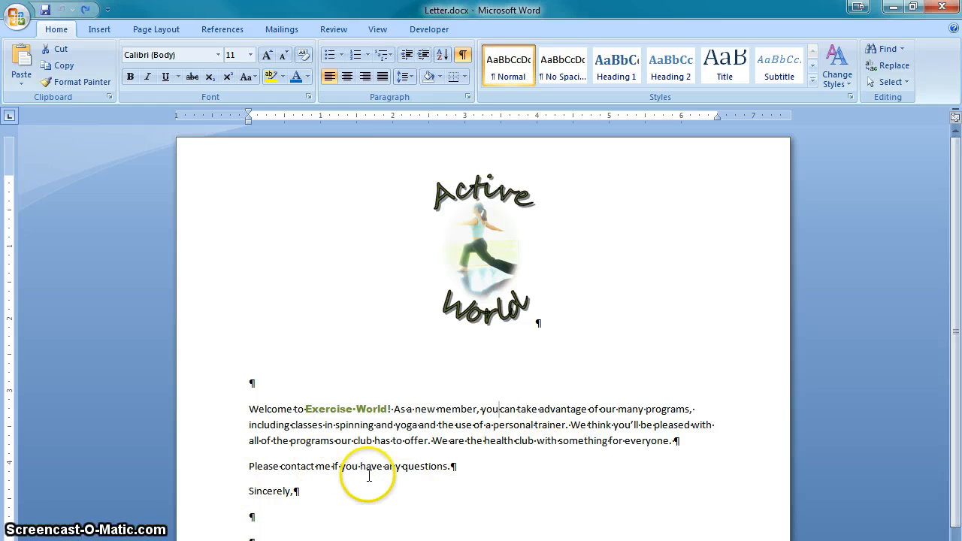
left_click(462, 54)
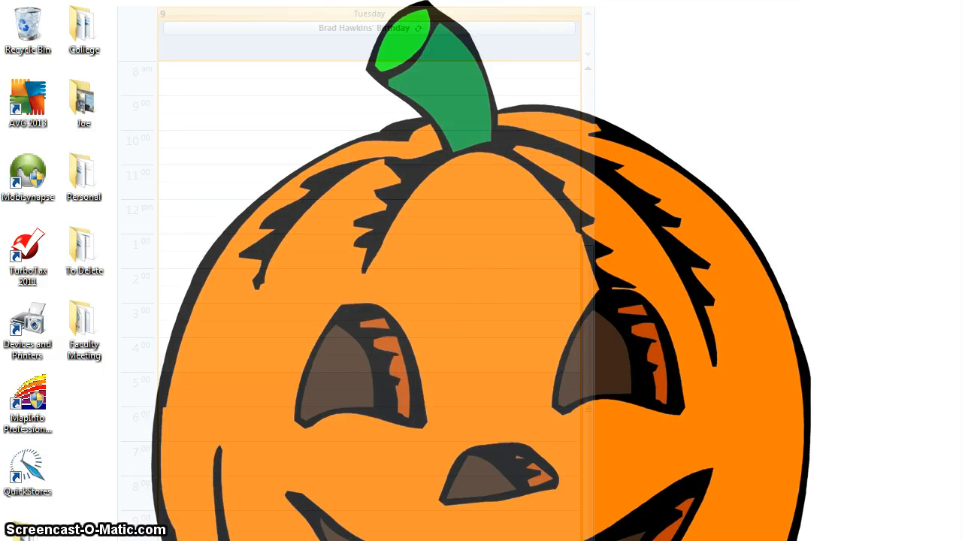
Launch Microsoft Office Word 2007 from the desktop with a blank document
key("super")
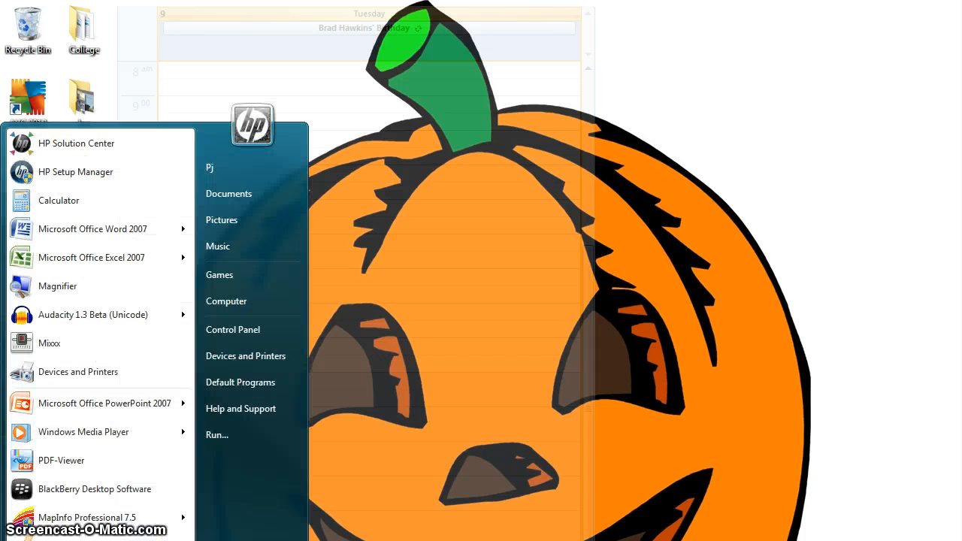
left_click(42, 237)
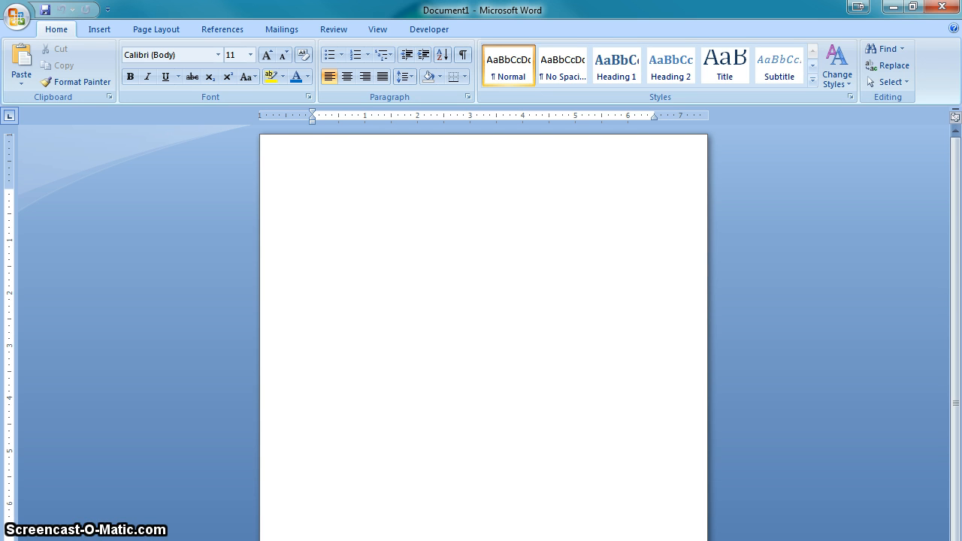
Switch to the Haiku LMS page in the browser and open the Letter.docx attachment of the "Basic Editing Lesson 2 Step-By-Step Exercises" assignment
key("alt+Tab")
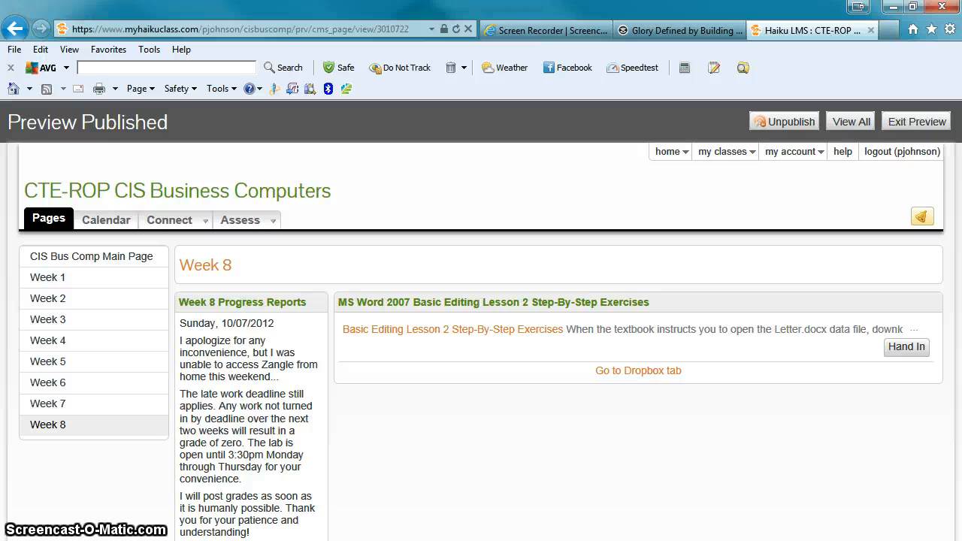
left_click(440, 332)
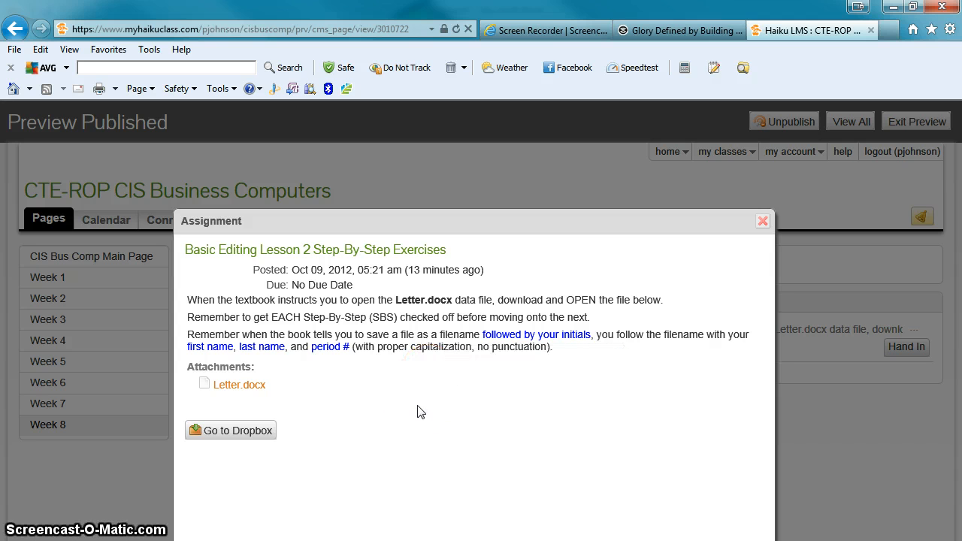
left_click(236, 390)
left_click(231, 389)
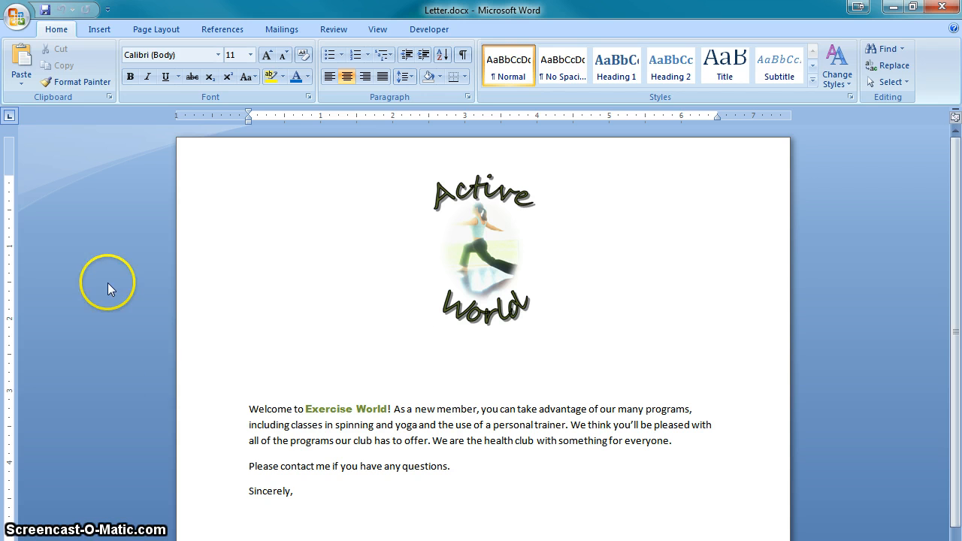
Start saving the letter under a new name and place the cursor before "Letter.docx" in the file name
left_click(17, 16)
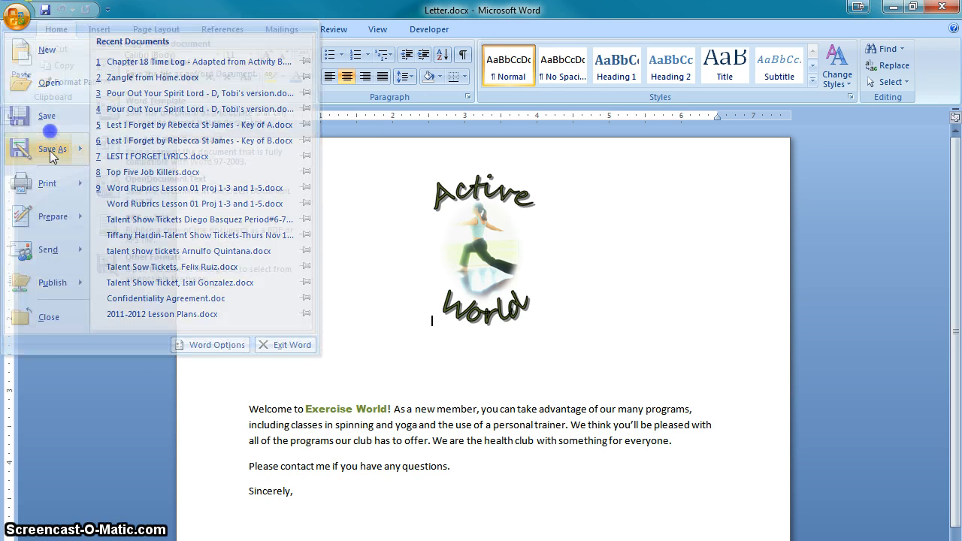
left_click(50, 151)
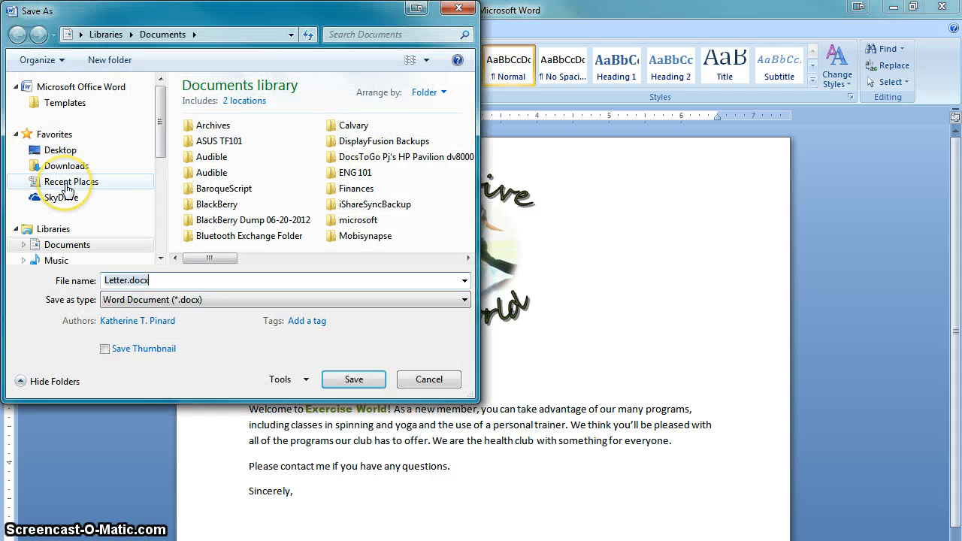
left_click(104, 281)
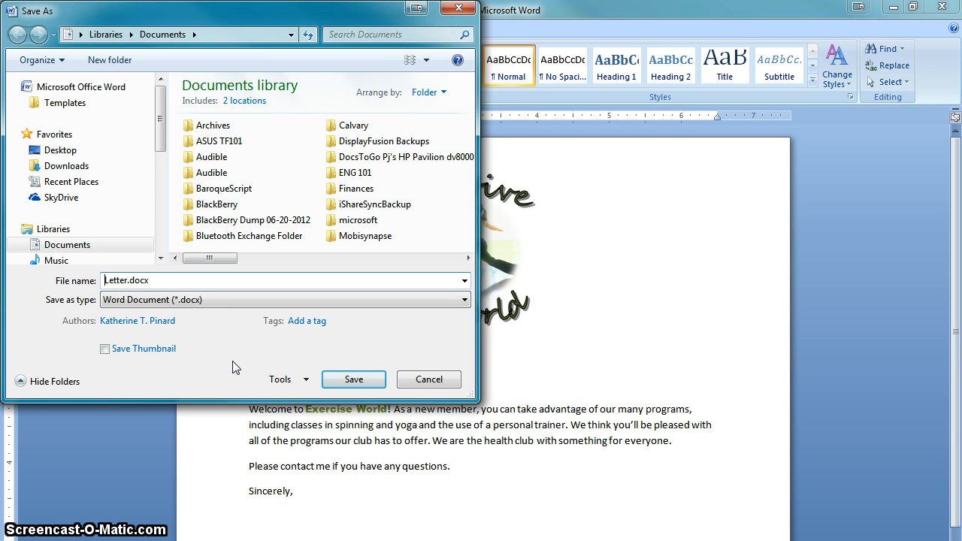
left_click(187, 281)
left_click_drag(188, 281, 22, 279)
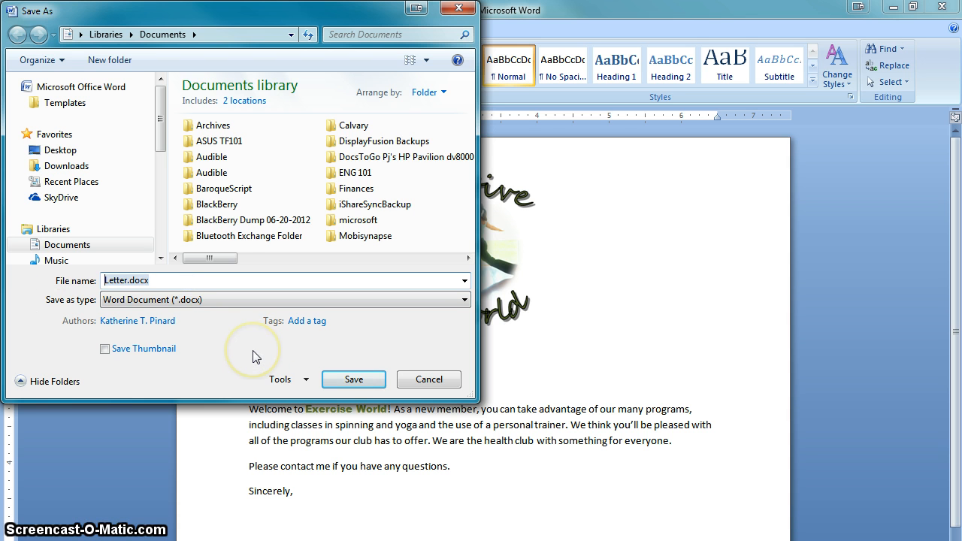
key("Home")
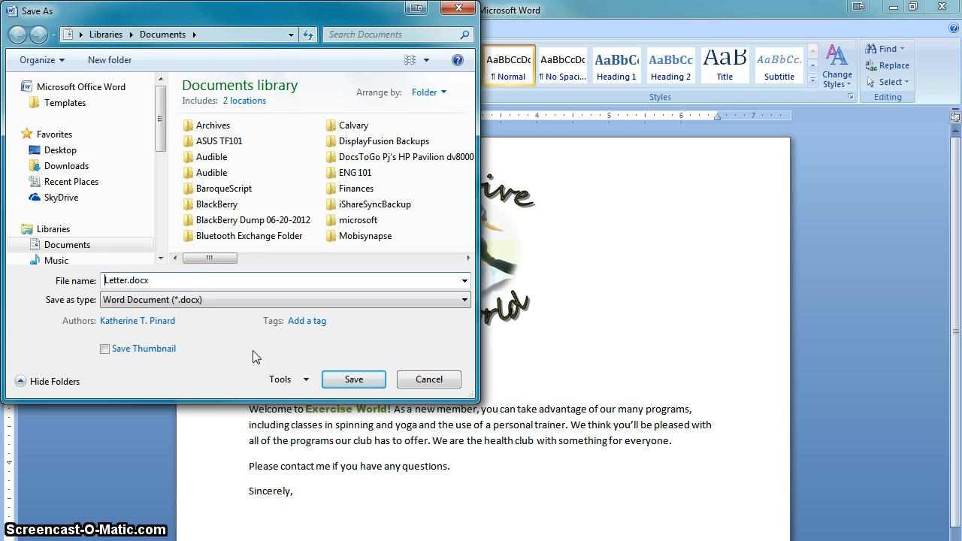
Save the letter in the Documents library under the file name "Customer Letter Firstname Lastname Period #.docx"
type("Customer Letter, Firstna")
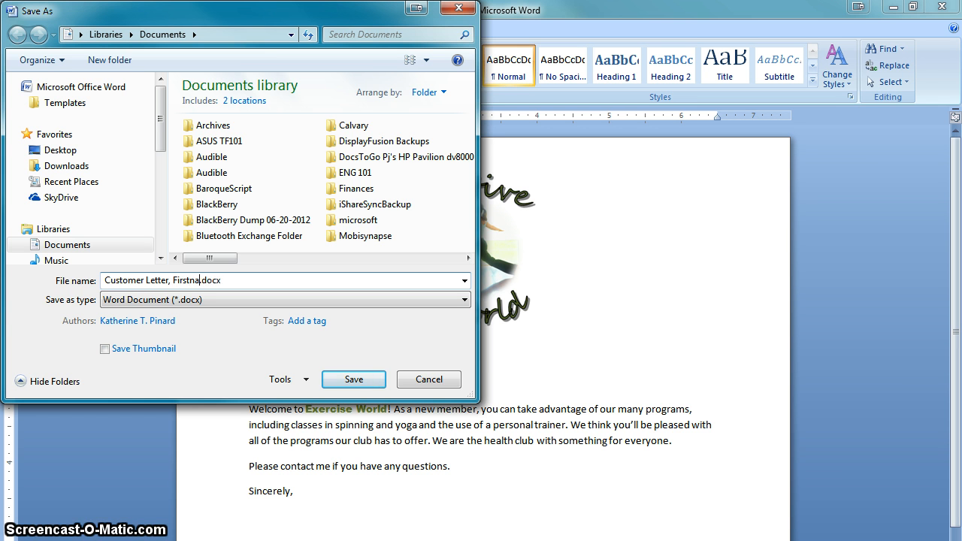
key("BackSpace")
key("BackSpace")
key("BackSpace")
key("BackSpace")
key("BackSpace")
key("BackSpace")
key("BackSpace")
key("BackSpace")
type("Fi")
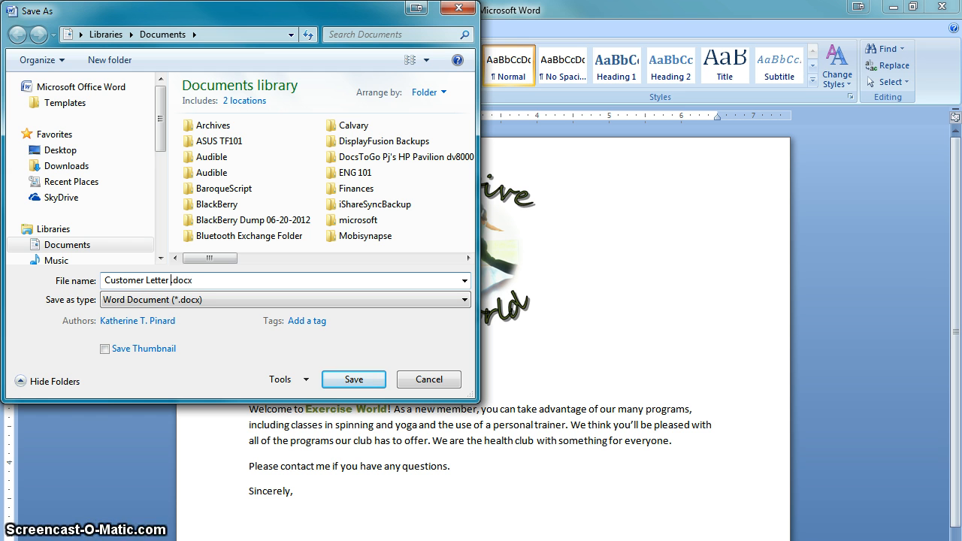
type("rstname La")
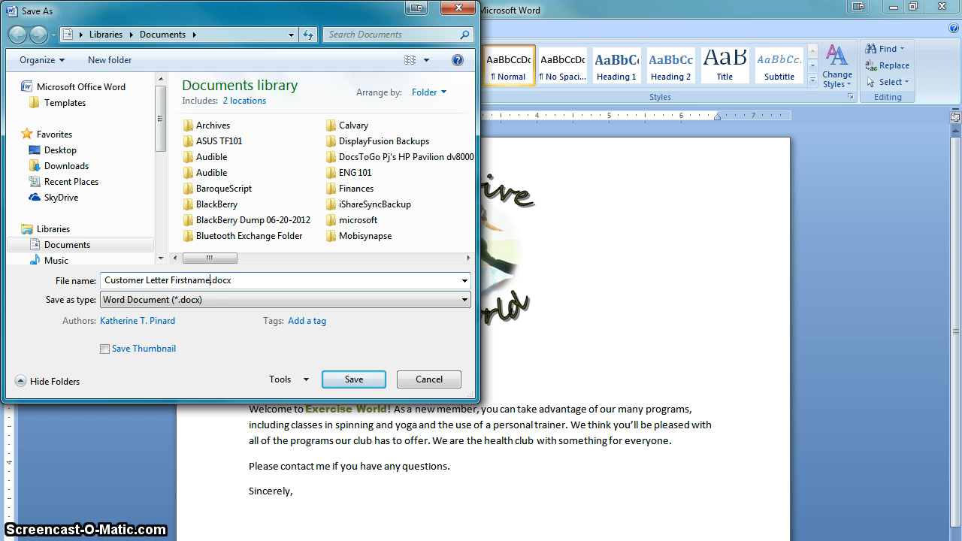
type("stname Period #")
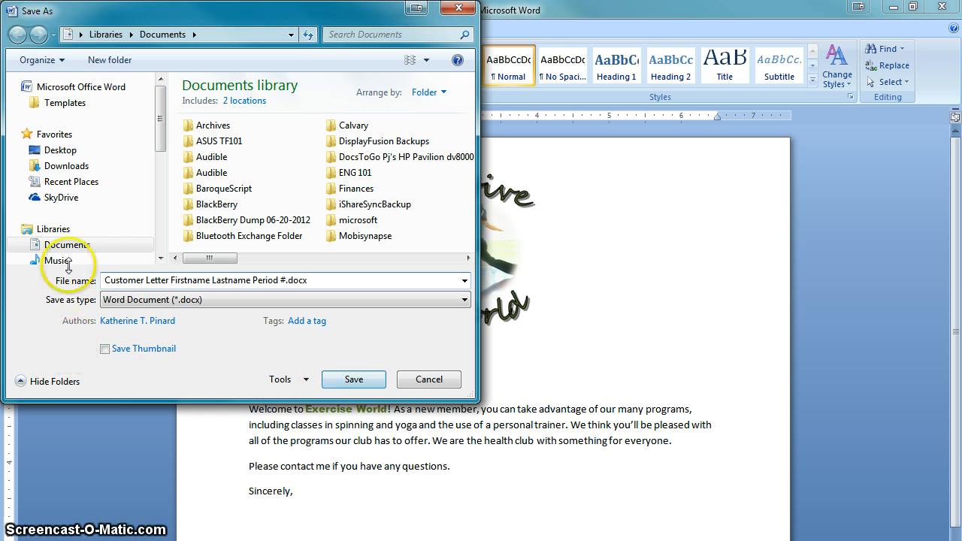
left_click(354, 379)
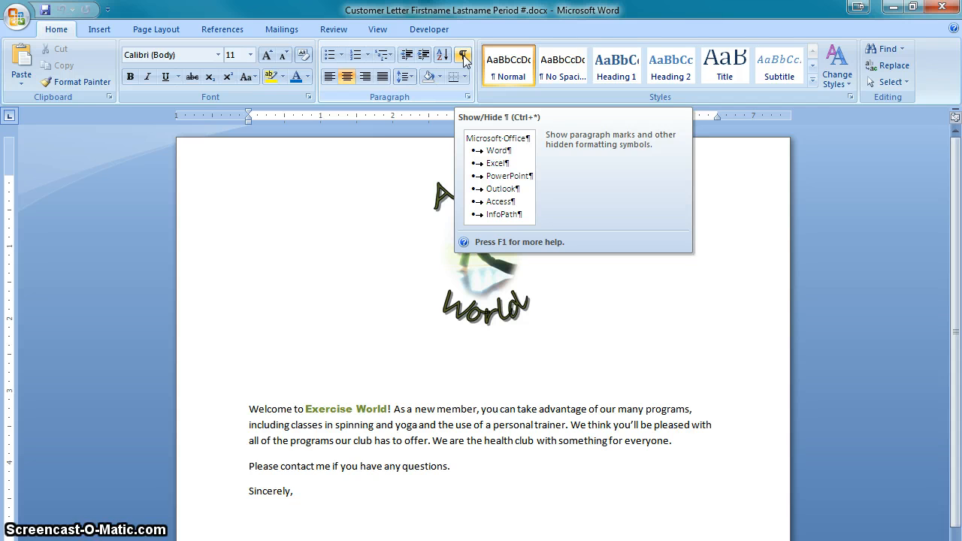
Show the formatting marks, select the first line of the "Welcome to Exercise World!" paragraph, and clear the selection
left_click(464, 58)
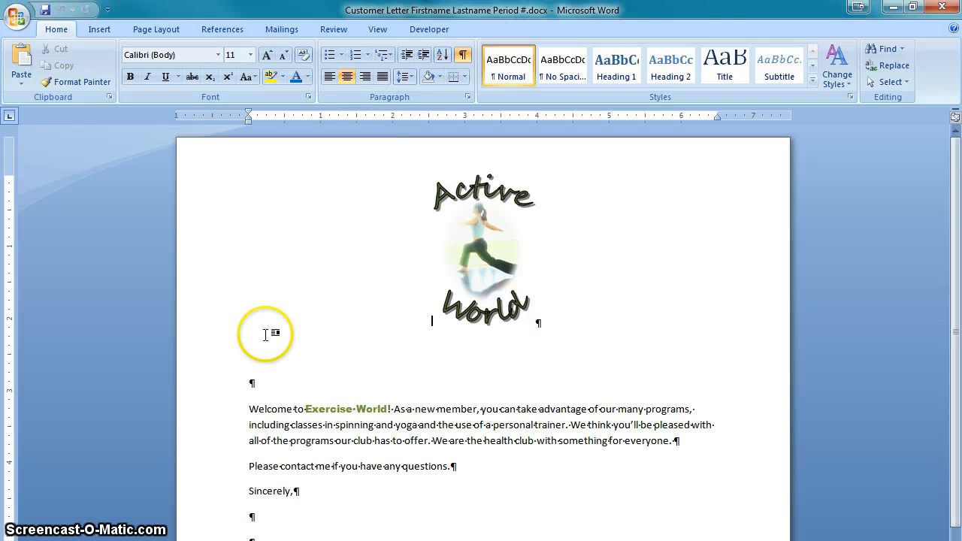
left_click(213, 418)
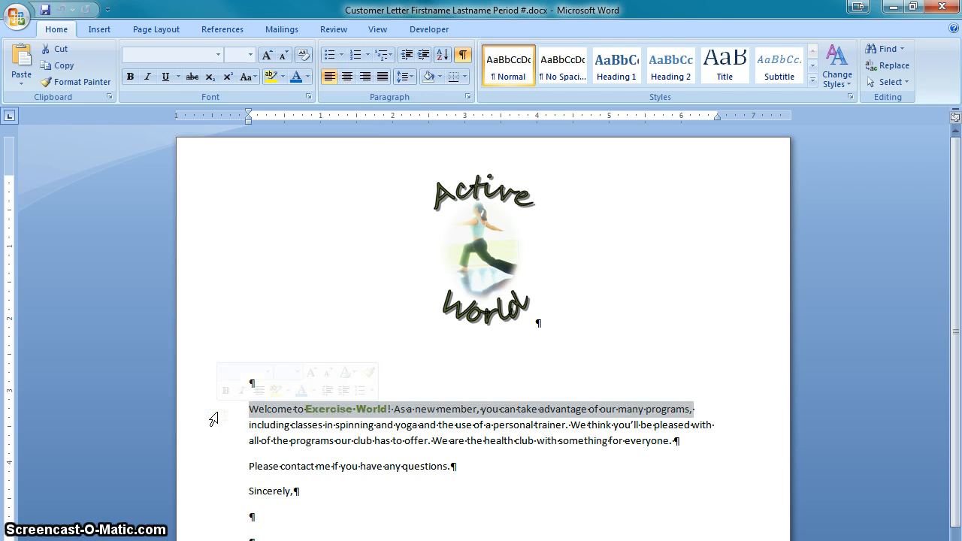
left_click(552, 442)
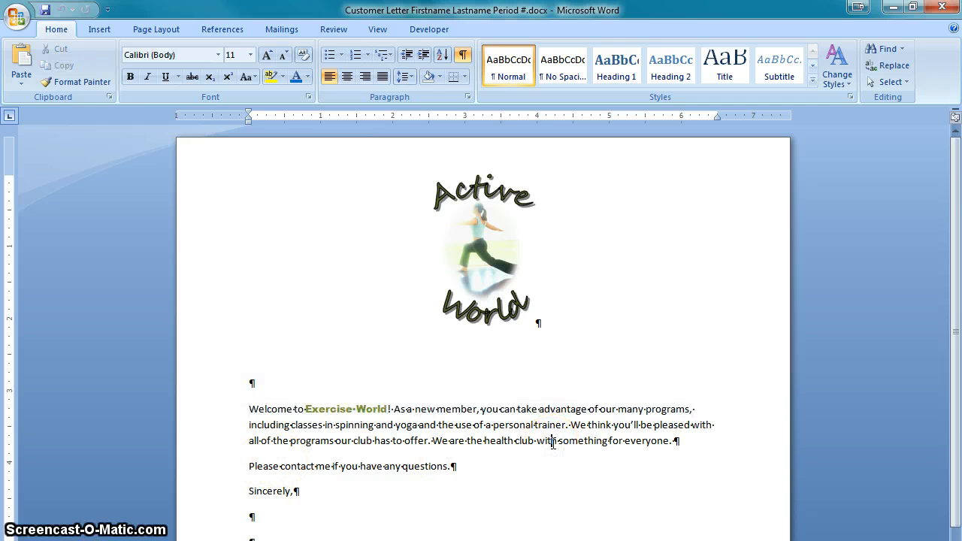
Select the word "Welcome", replace it with "j", and undo the replacement
double_click(264, 412)
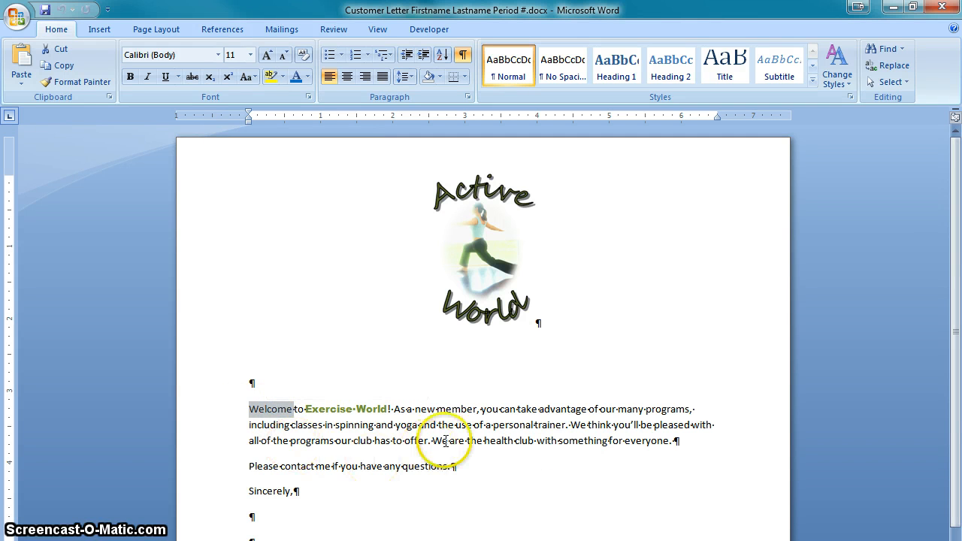
left_click(491, 439)
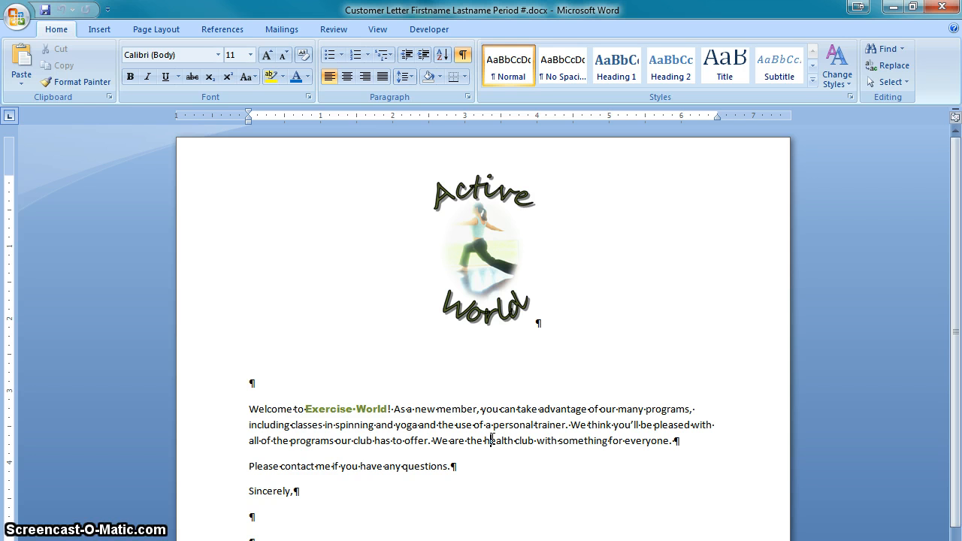
double_click(264, 409)
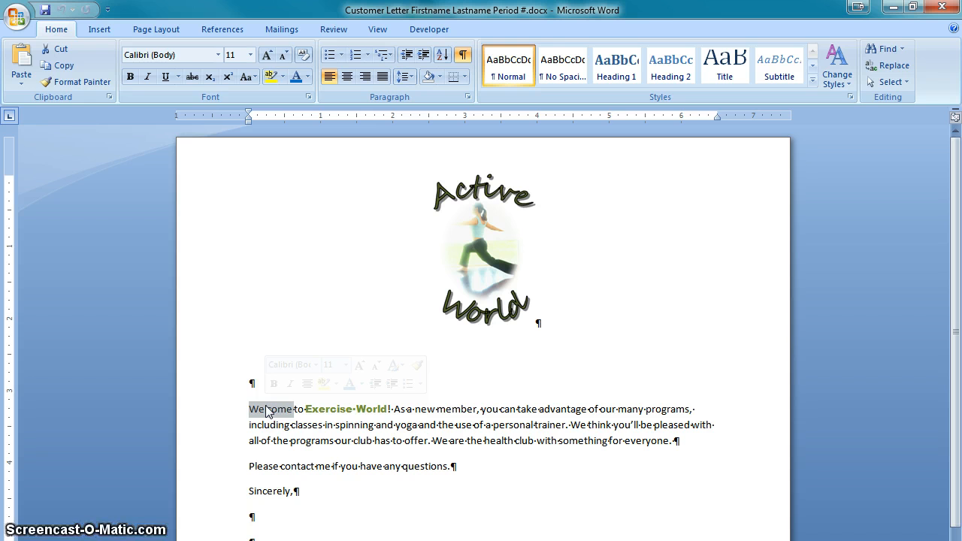
type("J")
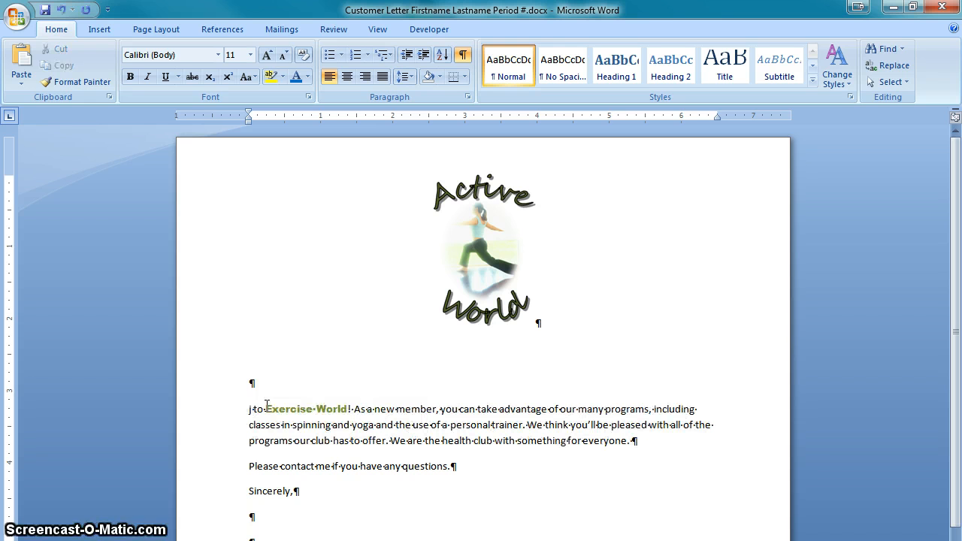
key("ctrl+z")
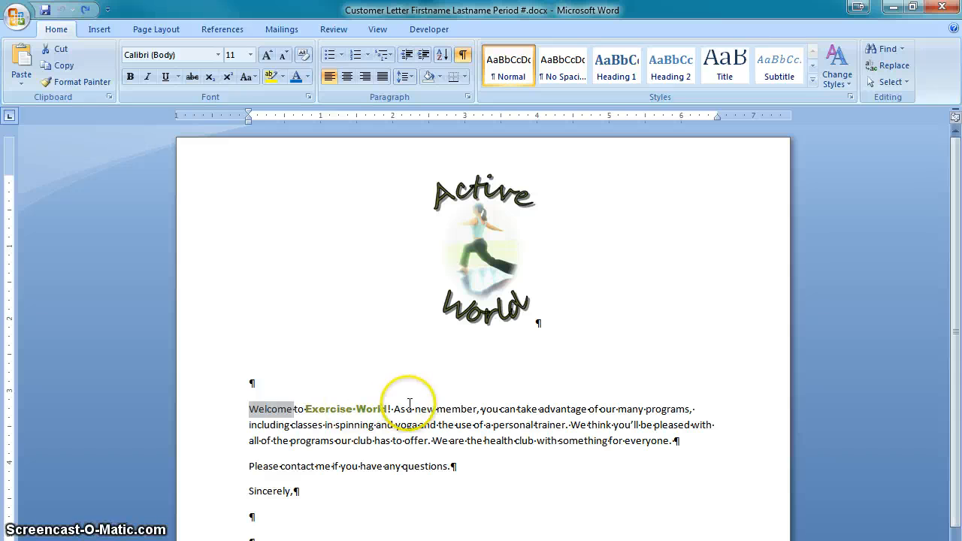
Select the whole "Welcome" paragraph, and after clearing that, select only the sentences from "As a new member" through "has to offer."
left_click(429, 425)
triple_click(429, 425)
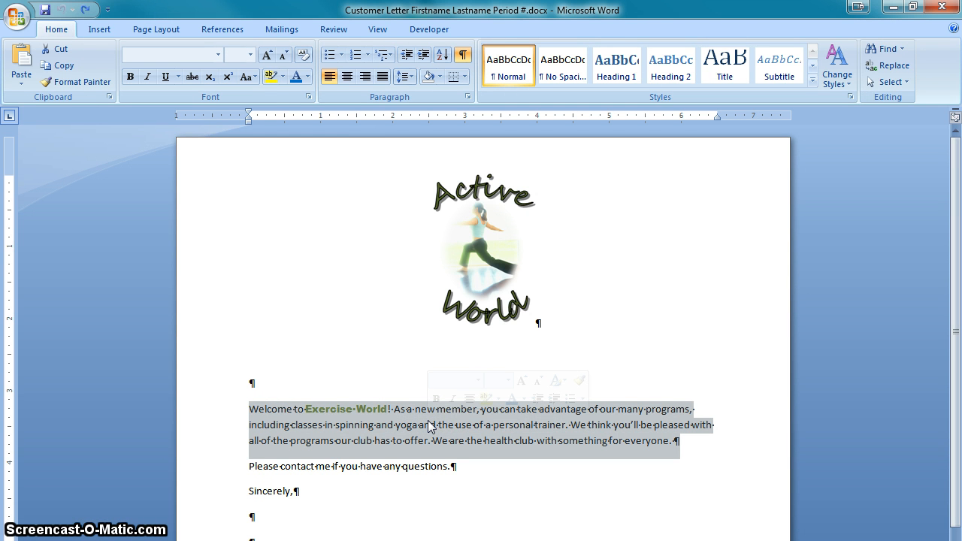
left_click(539, 429)
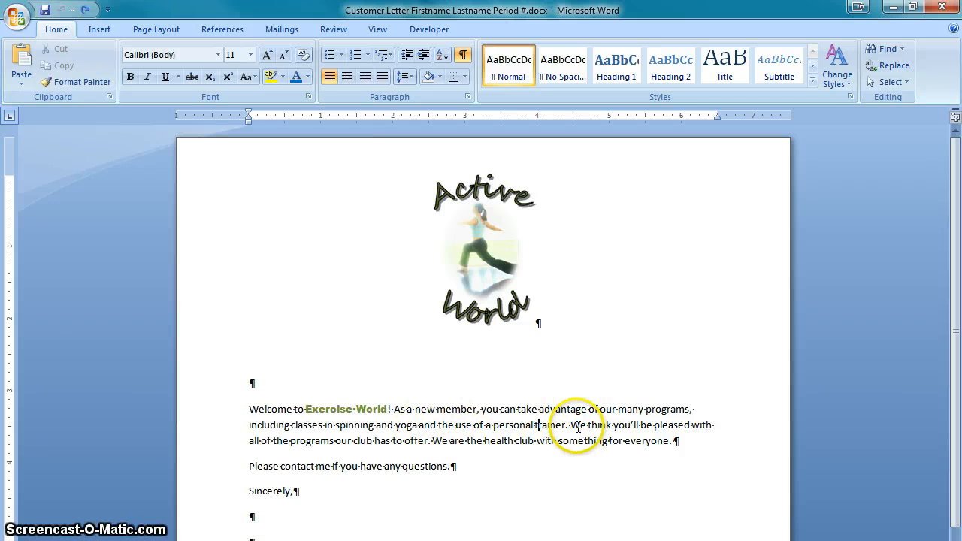
left_click(392, 409)
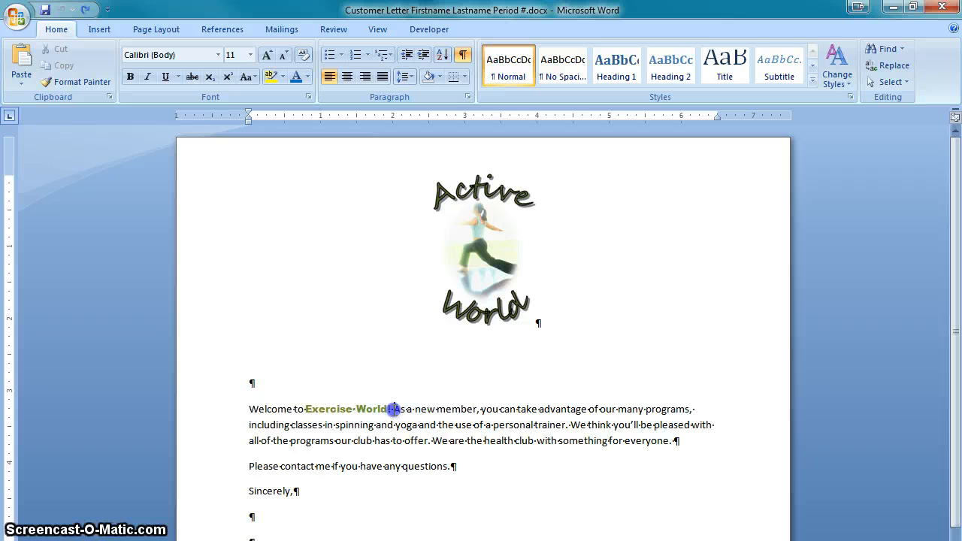
left_click_drag(393, 409, 433, 444)
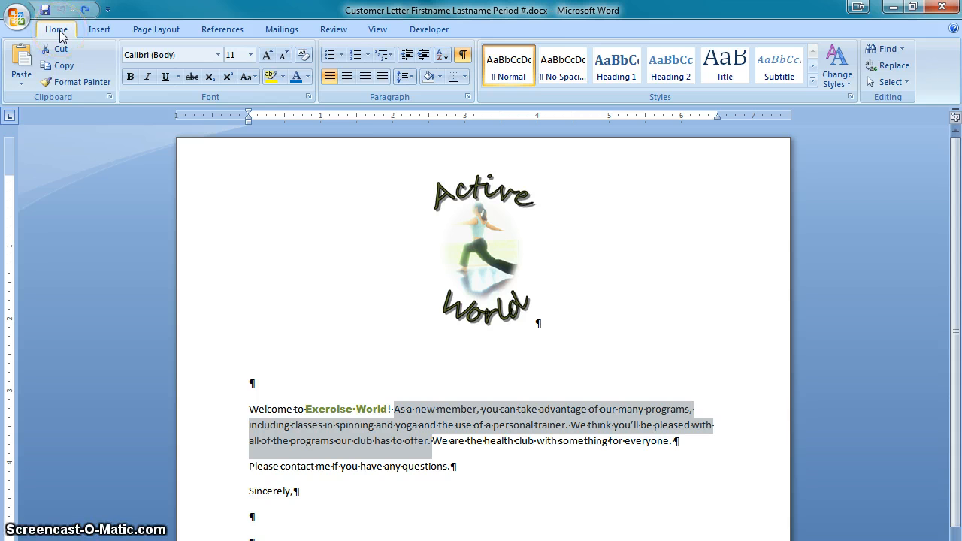
Select the entire document with Select All, clear the selection, and hide the formatting marks
left_click(885, 83)
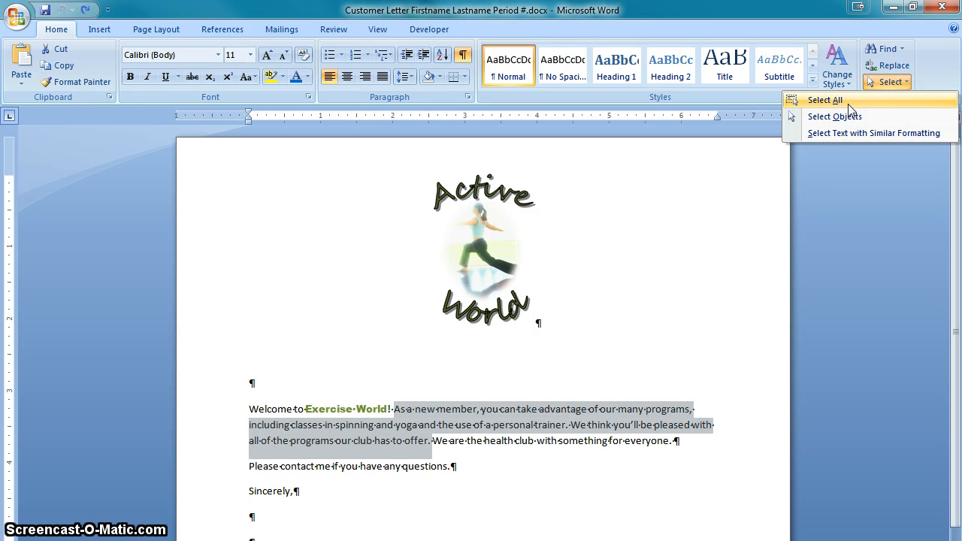
left_click(848, 104)
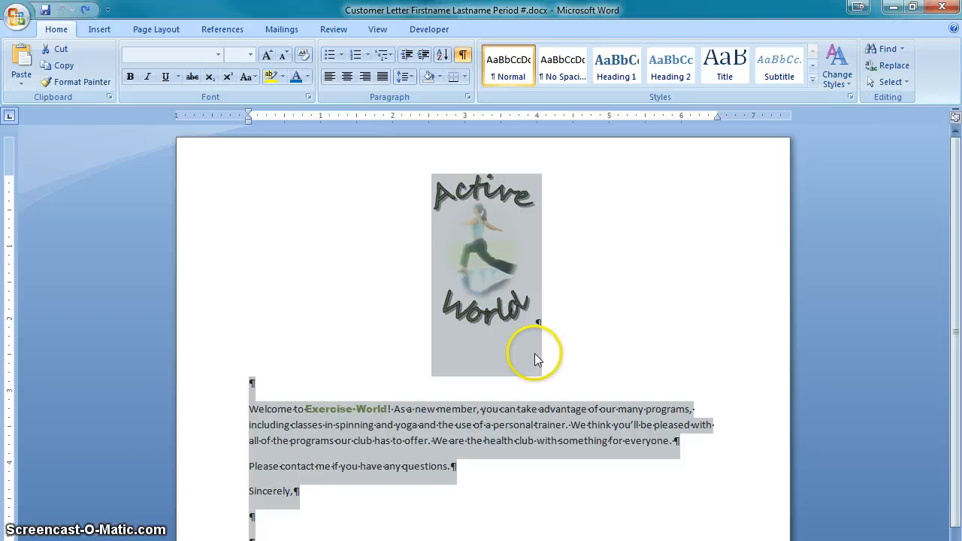
left_click(517, 426)
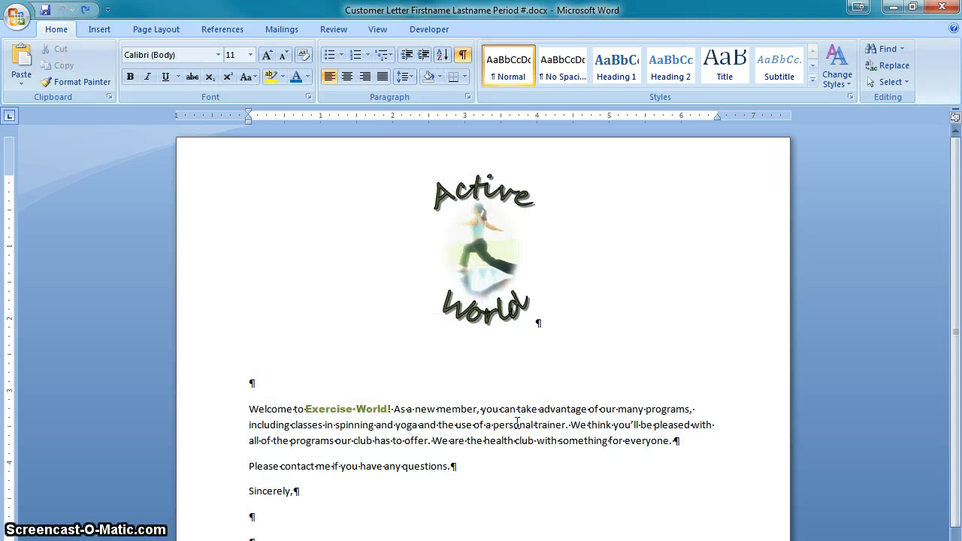
left_click(464, 55)
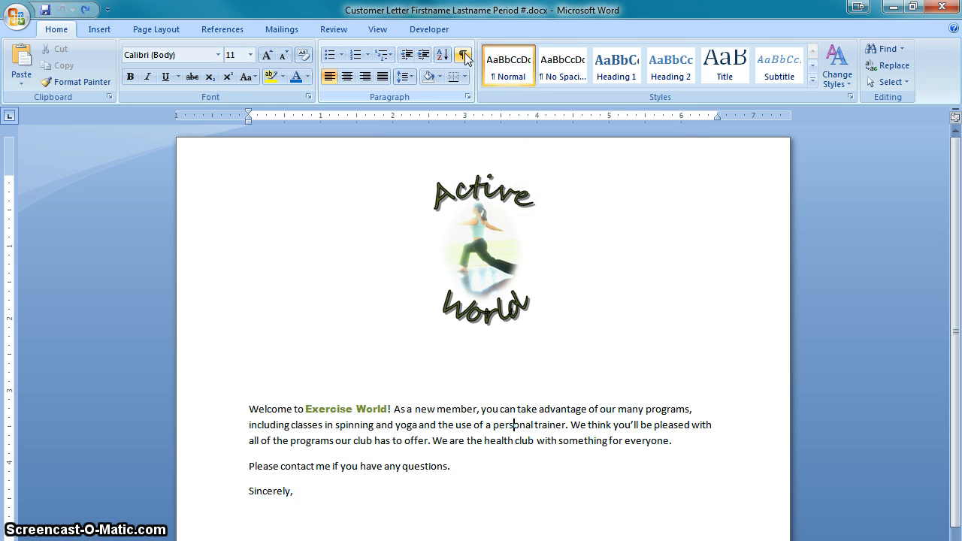